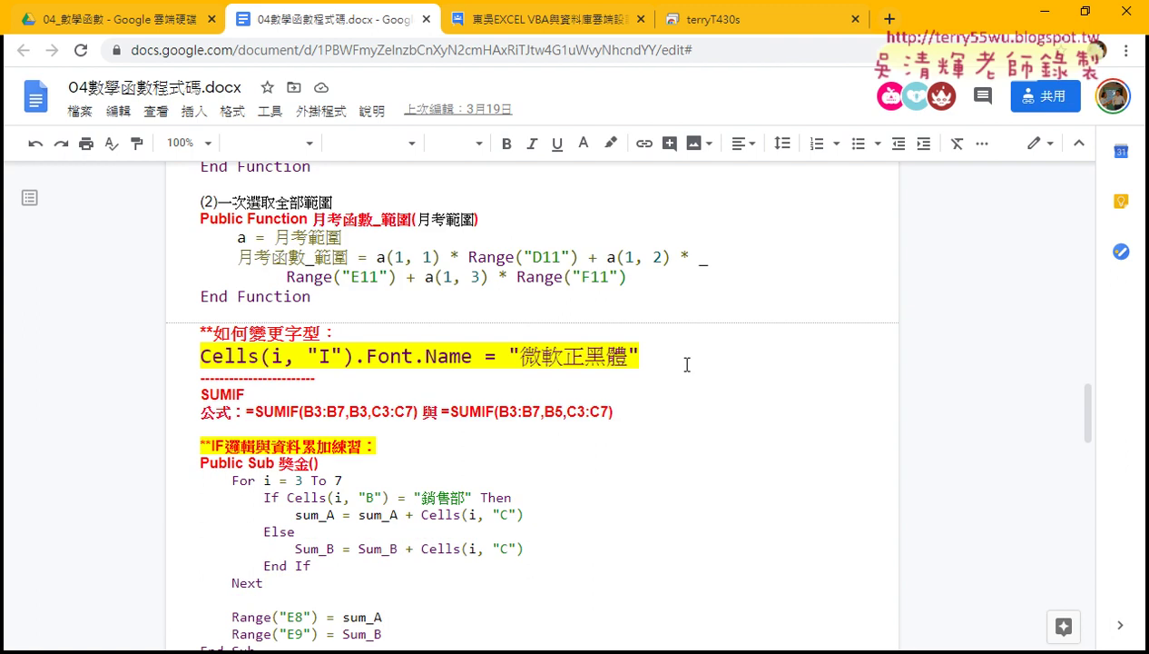
# - Highlight the first " & i fragment of the SUMPRODUCT line in yellow
pyautogui.scroll(1, 687, 363)
pyautogui.scroll(1, 687, 362)
pyautogui.scroll(4, 685, 363)
pyautogui.scroll(3, 688, 362)
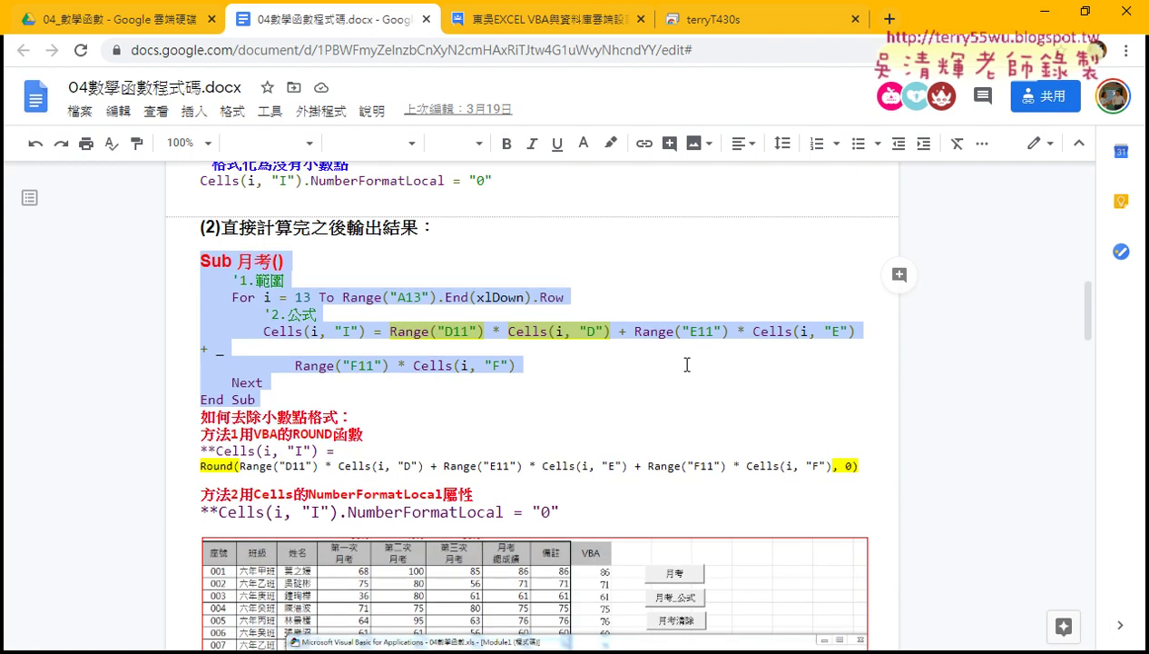
pyautogui.scroll(3, 687, 363)
pyautogui.scroll(2, 561, 314)
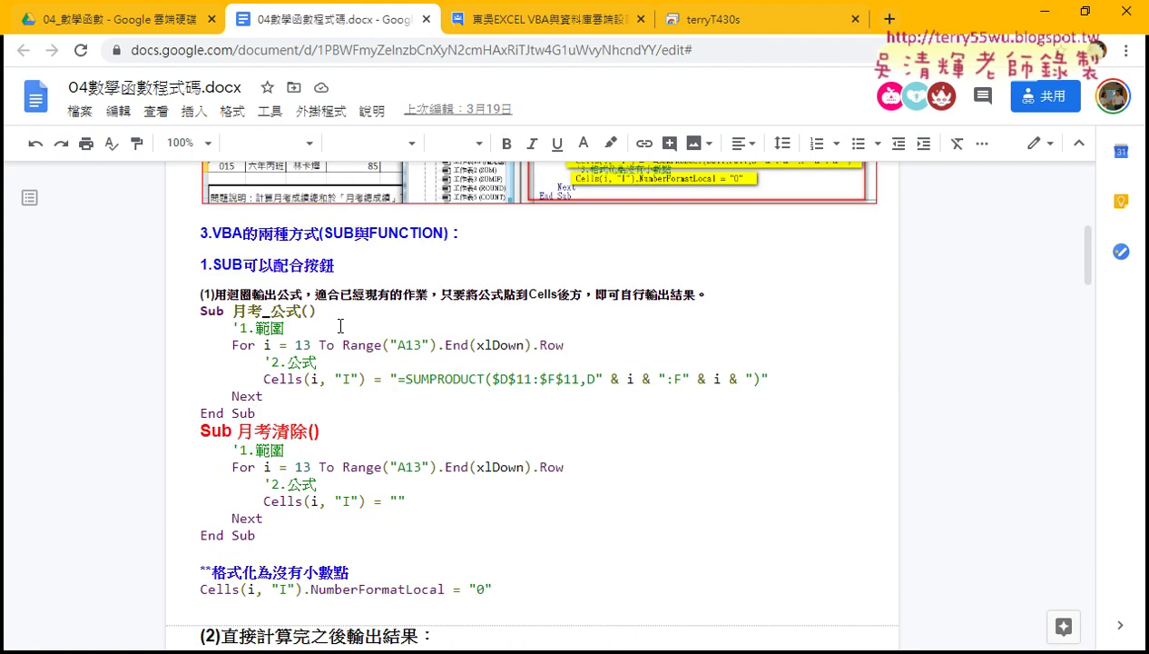
pyautogui.click(367, 360)
pyautogui.scroll(-1, 423, 389)
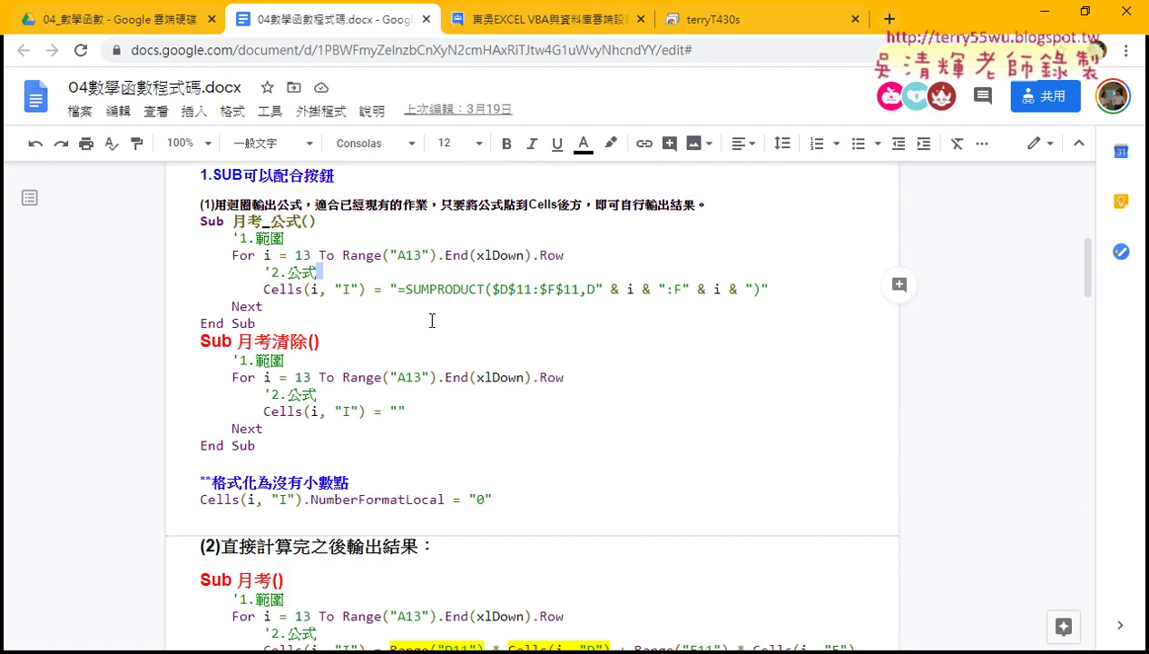
pyautogui.moveTo(397, 288); pyautogui.dragTo(759, 290)
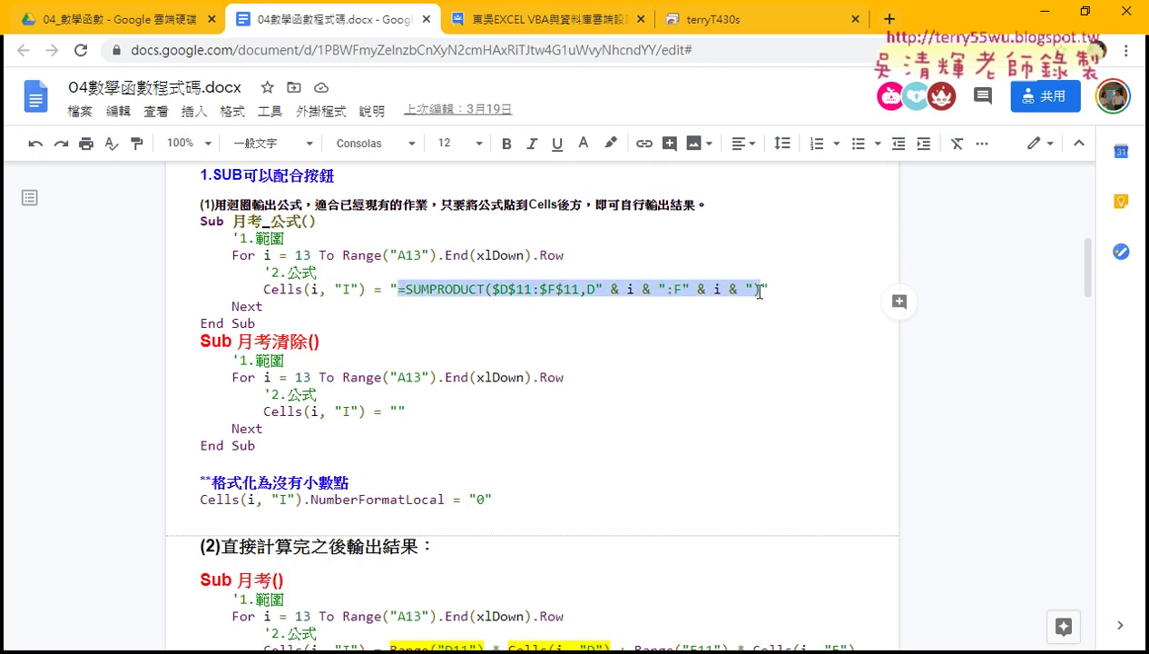
pyautogui.click(610, 289)
pyautogui.moveTo(596, 288); pyautogui.dragTo(665, 286)
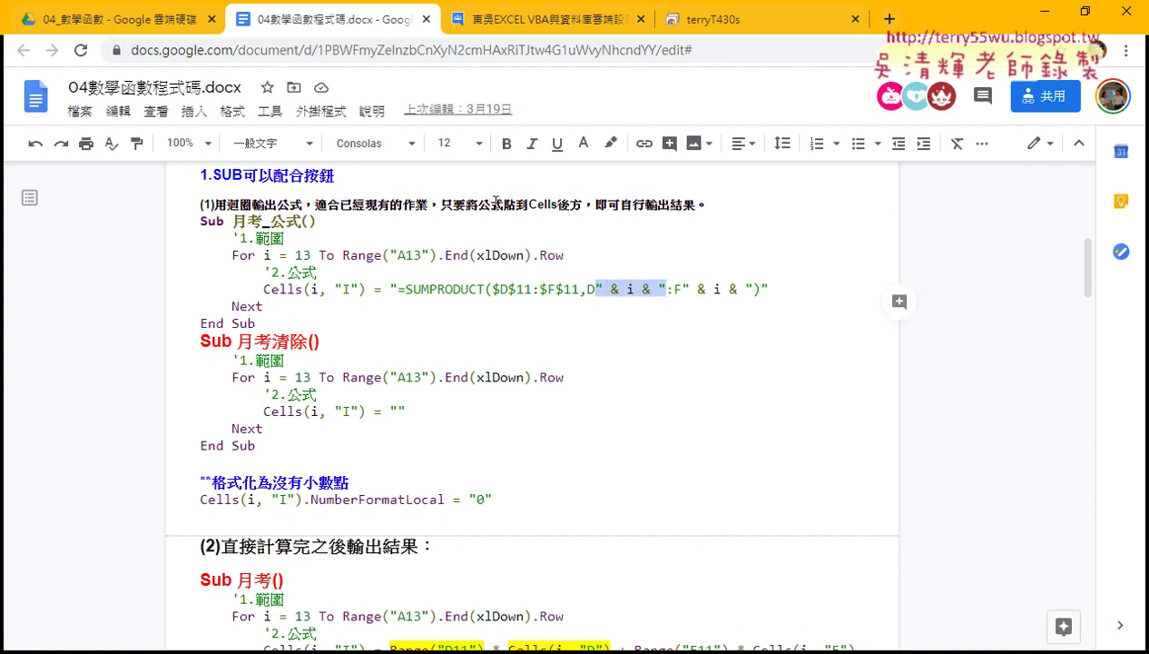
pyautogui.click(613, 147)
pyautogui.click(677, 227)
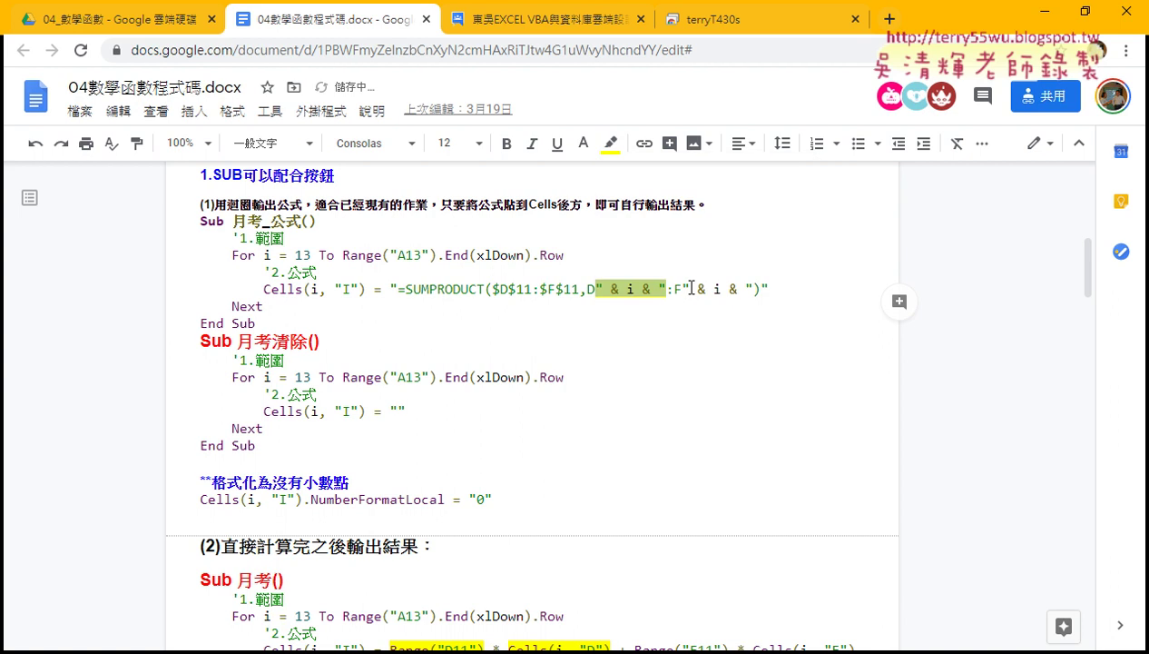
# - Highlight the second " & i & " fragment in yellow and switch to the Excel workbook
pyautogui.moveTo(681, 290); pyautogui.dragTo(754, 289)
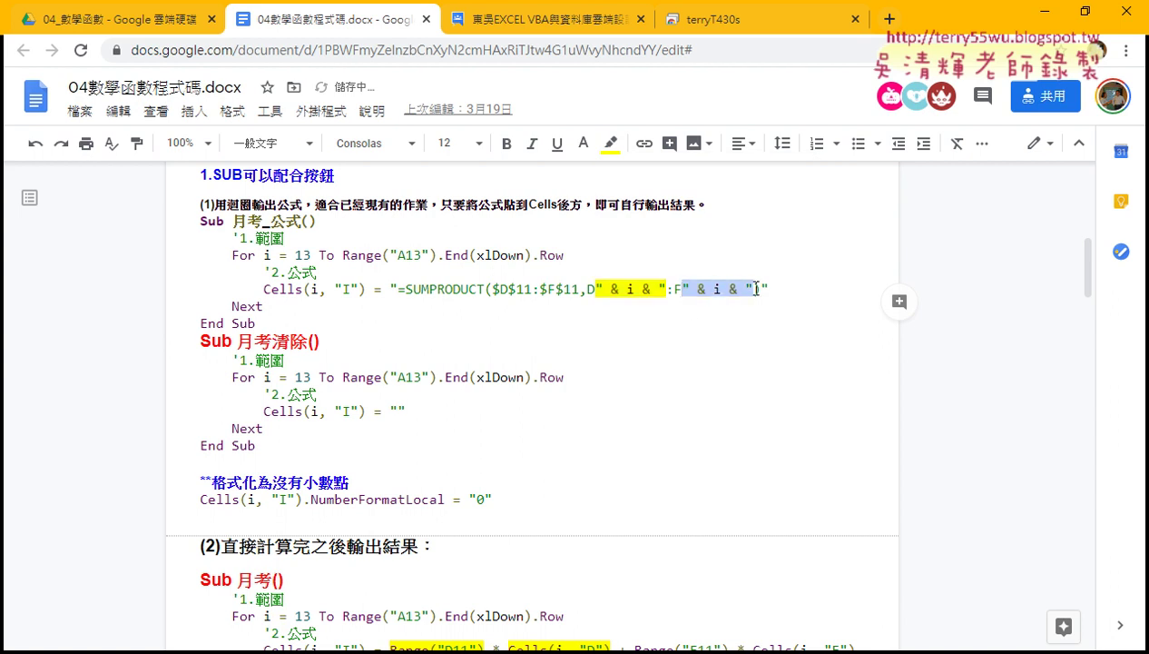
pyautogui.click(611, 145)
pyautogui.click(677, 228)
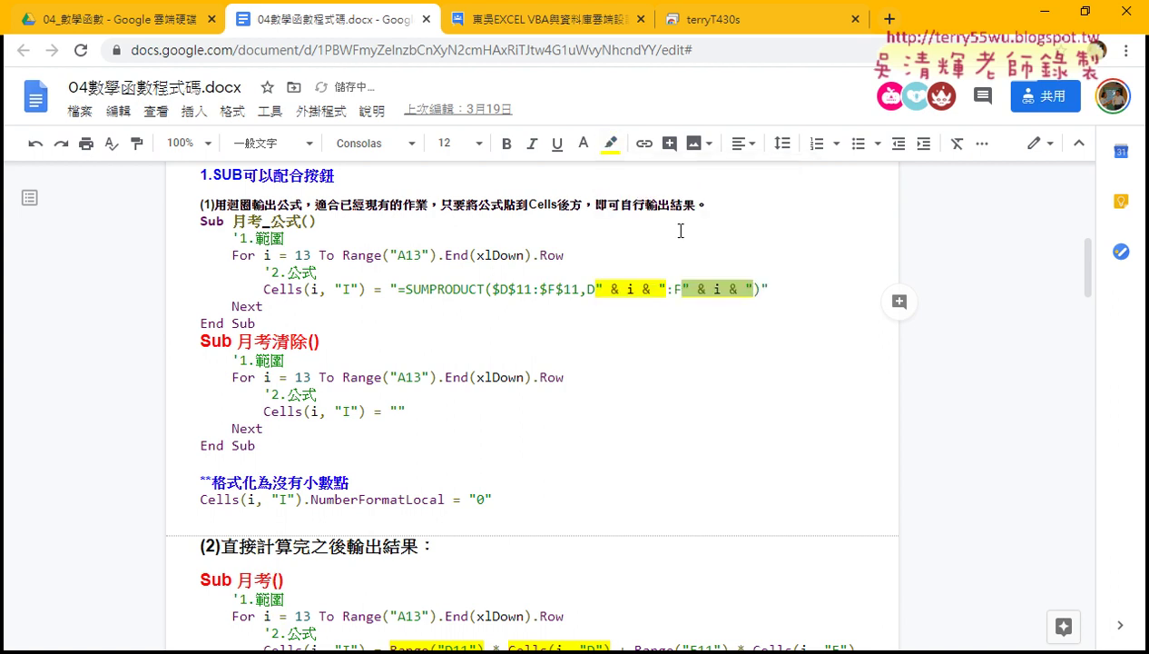
pyautogui.click(536, 345)
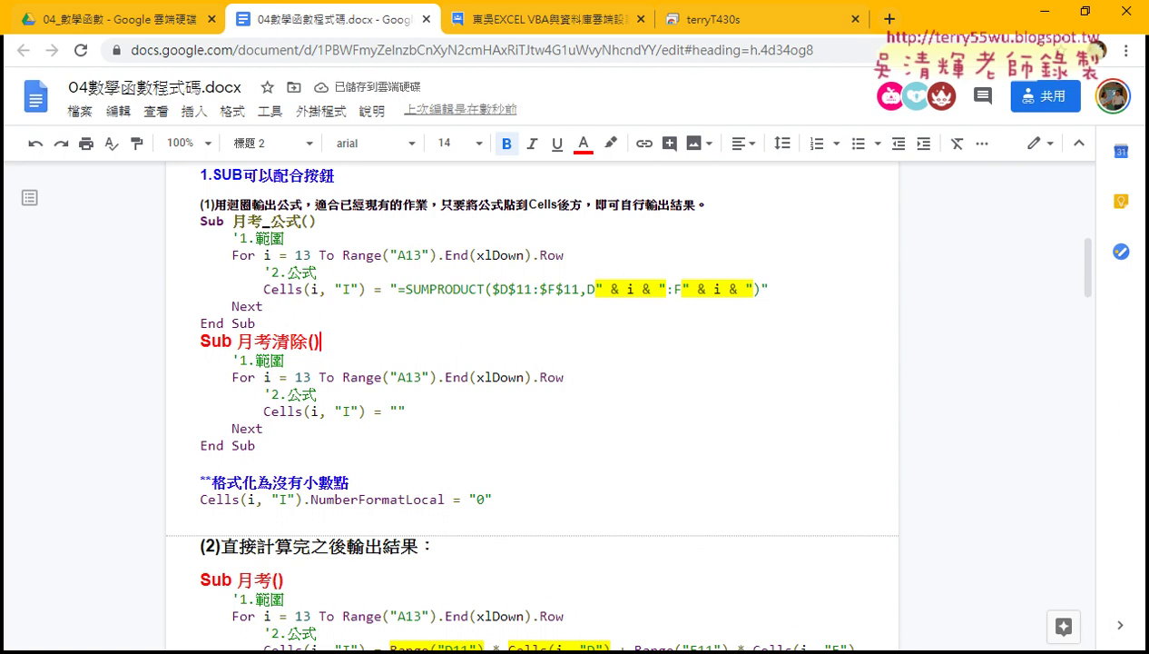
pyautogui.click(293, 633)
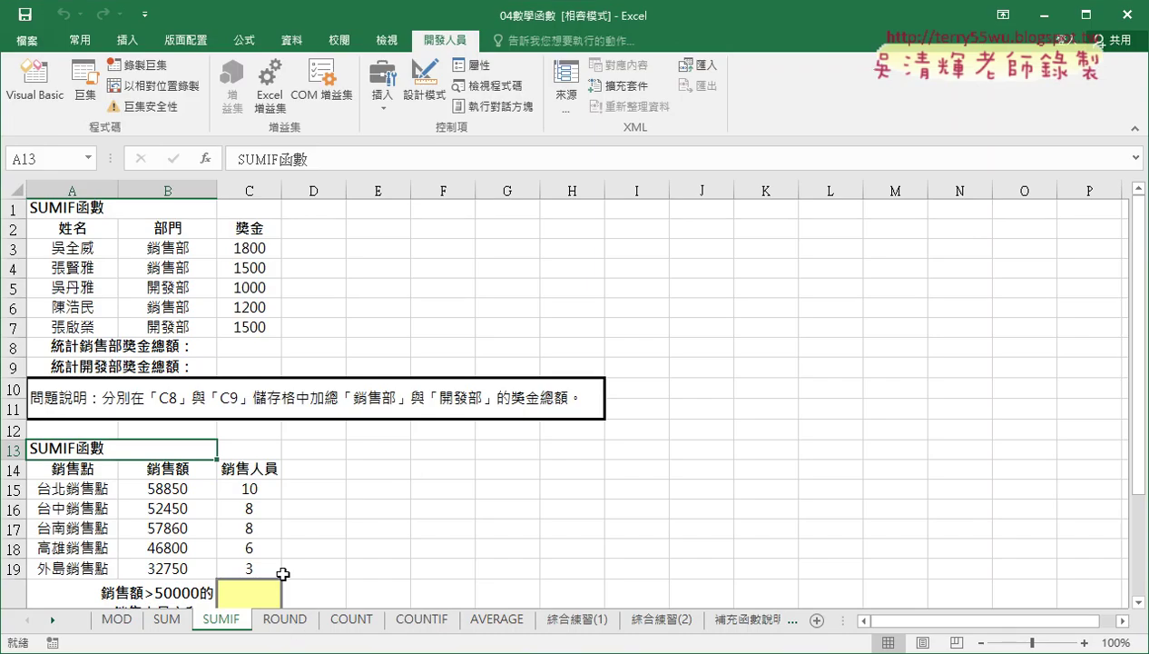
pyautogui.click(162, 625)
pyautogui.click(223, 620)
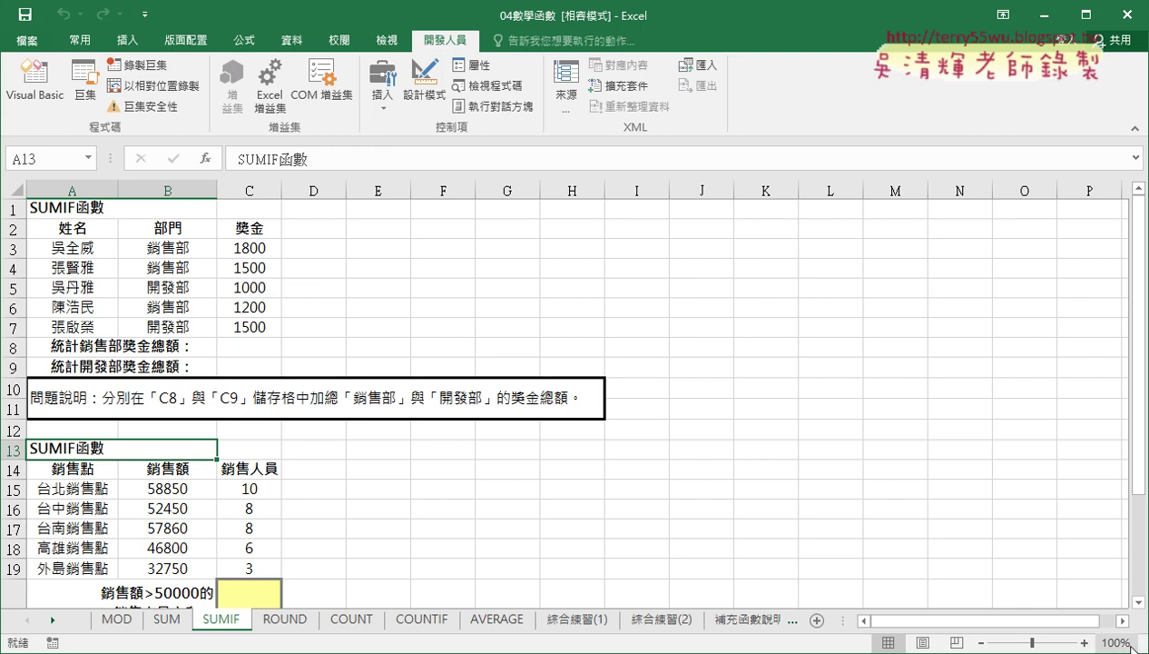
pyautogui.moveTo(1032, 642); pyautogui.dragTo(1039, 617)
pyautogui.scroll(1, 463, 414)
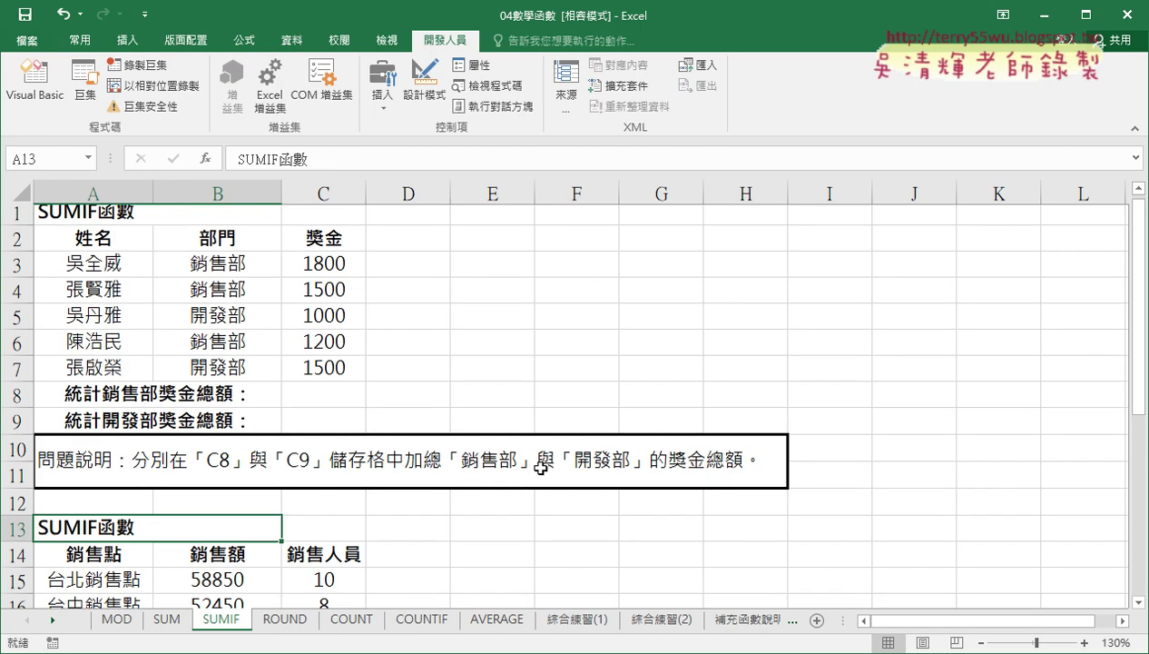
pyautogui.moveTo(328, 267); pyautogui.dragTo(327, 373)
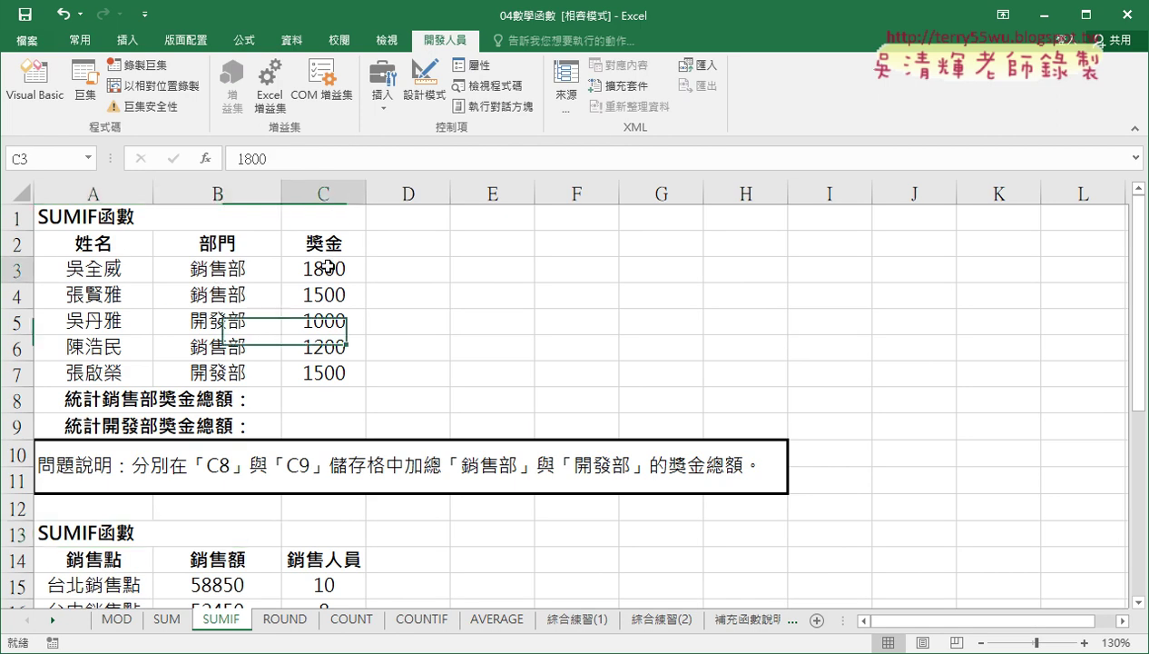
pyautogui.click(325, 405)
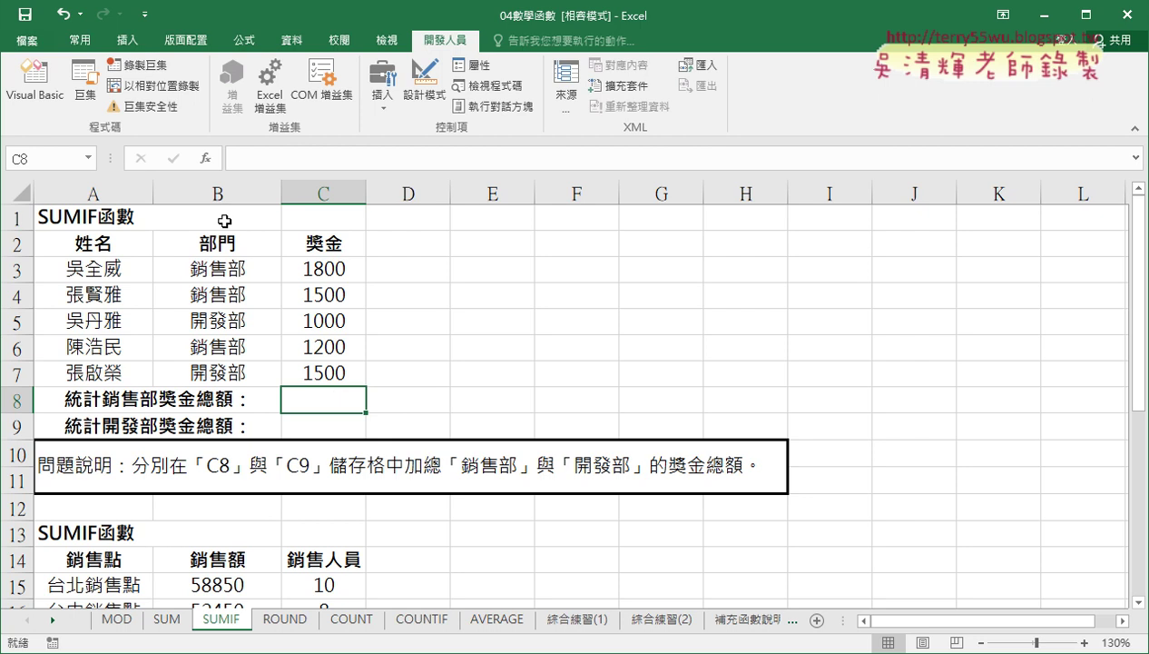
pyautogui.click(223, 190)
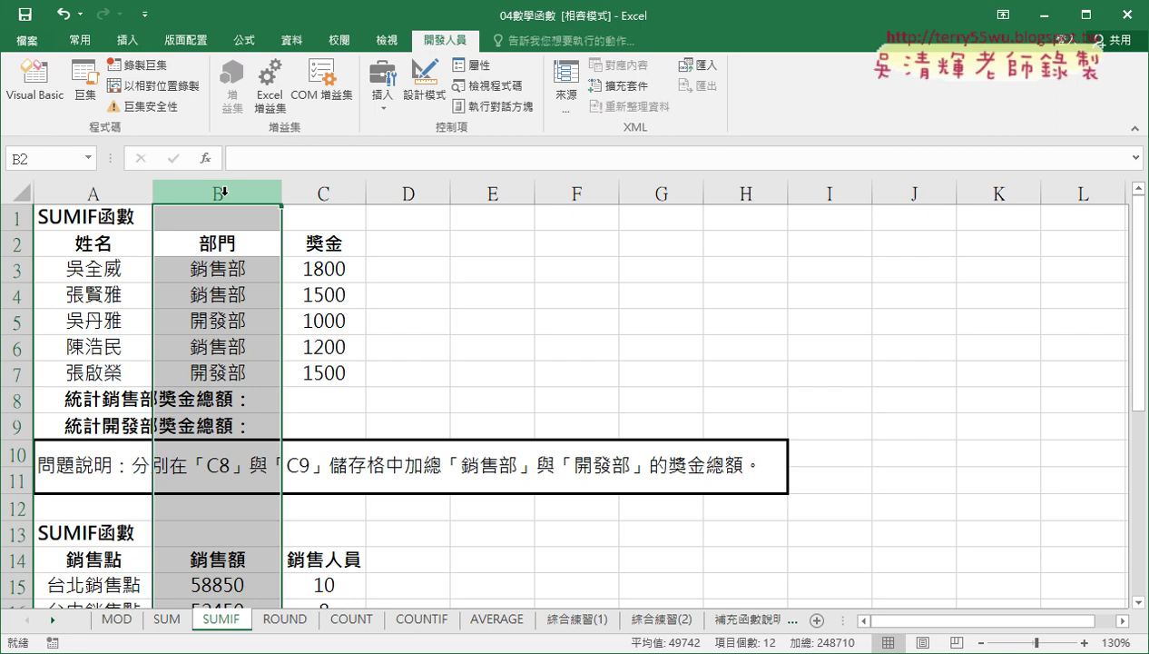
pyautogui.click(84, 400)
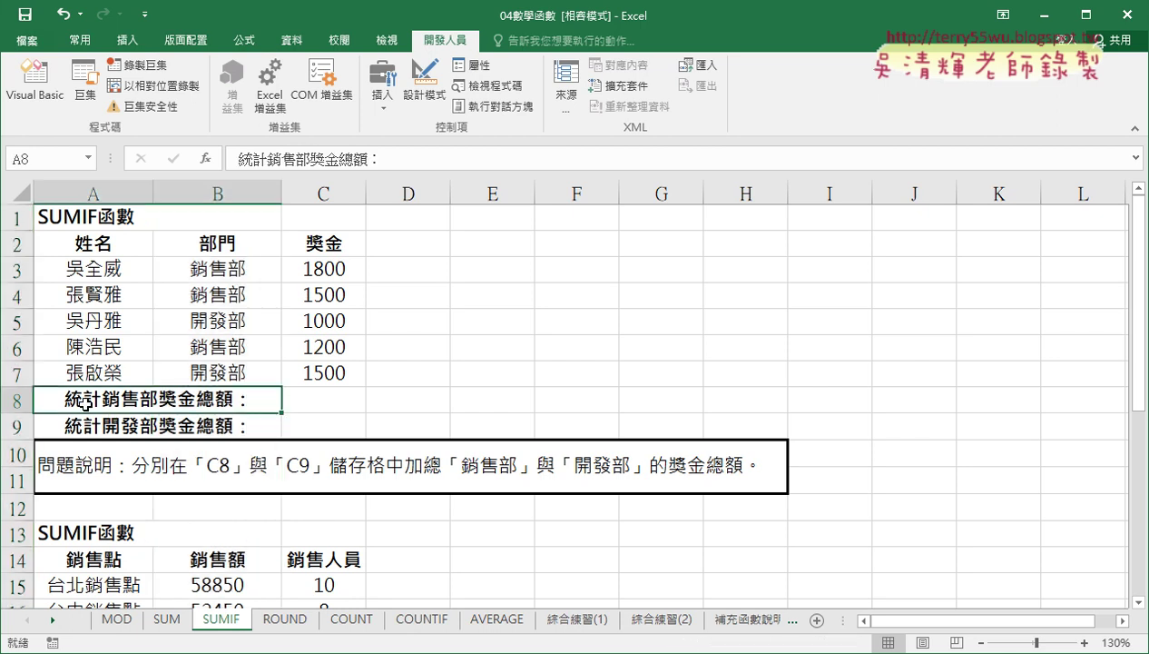
pyautogui.click(215, 269)
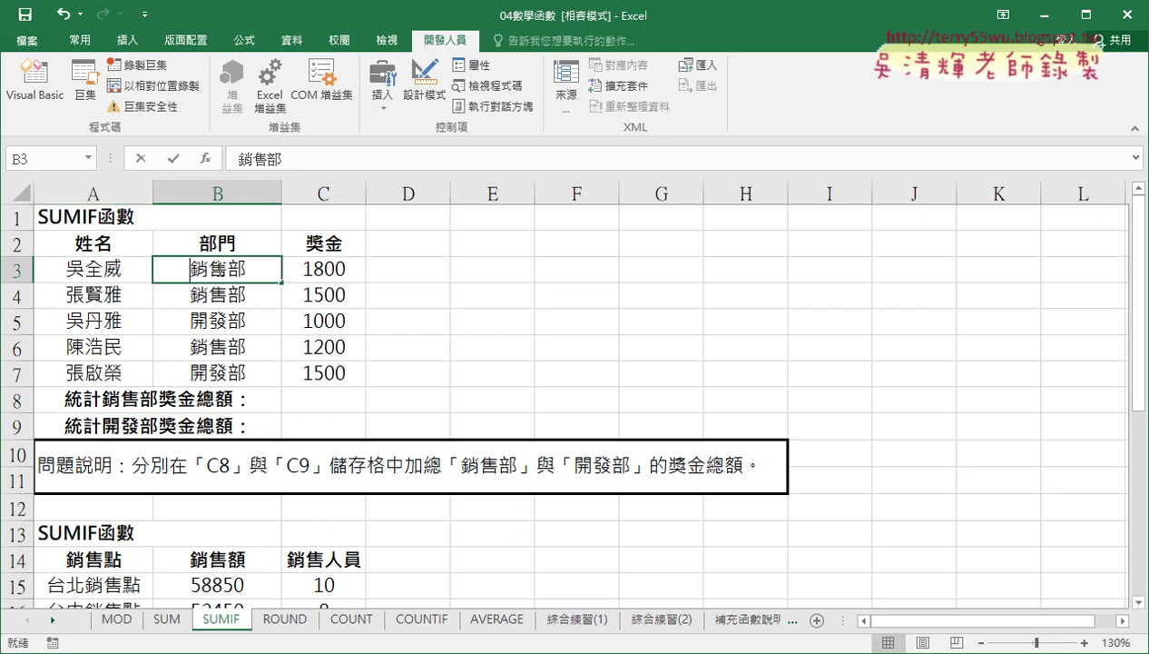
pyautogui.doubleClick(191, 269)
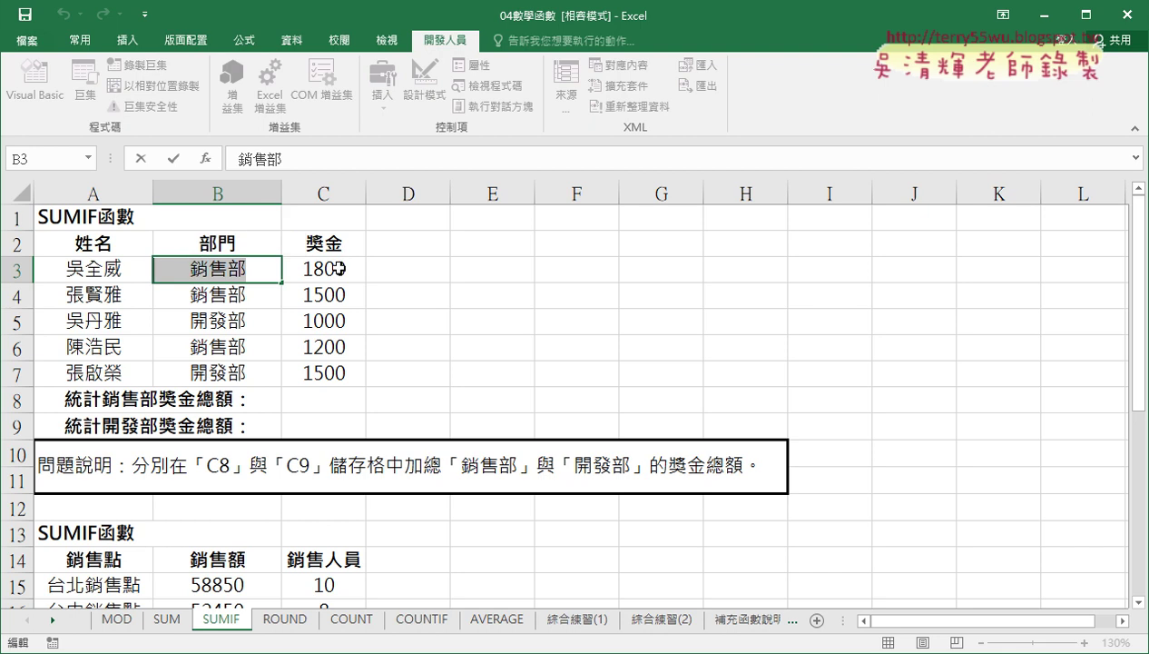
pyautogui.moveTo(327, 267); pyautogui.dragTo(336, 371)
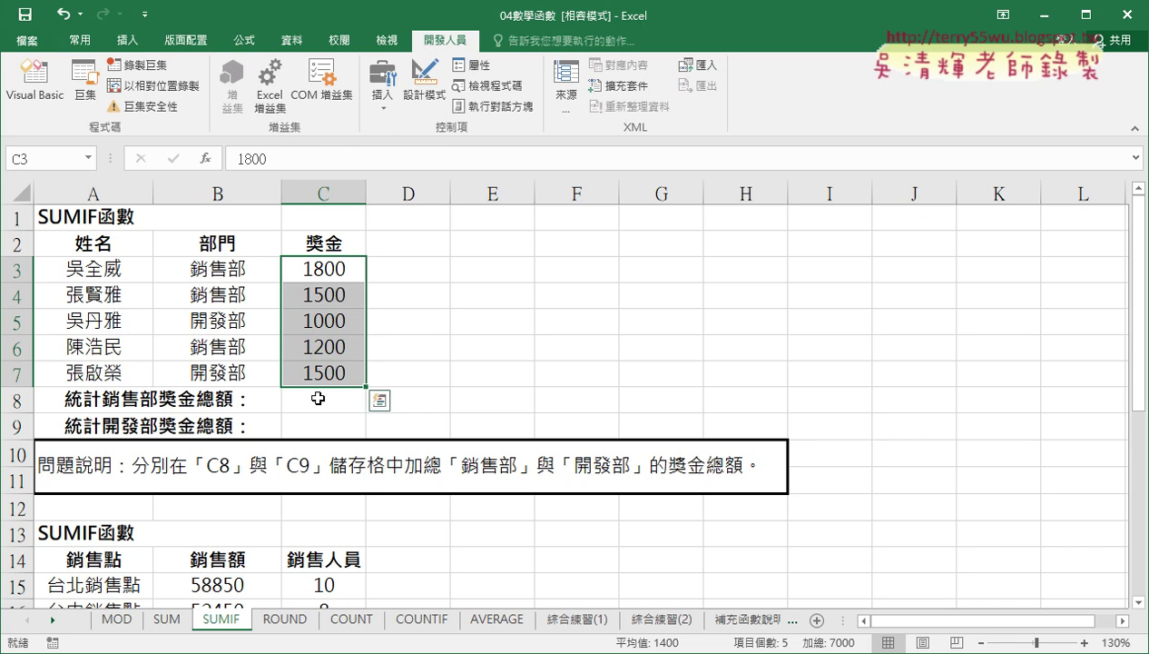
pyautogui.click(330, 402)
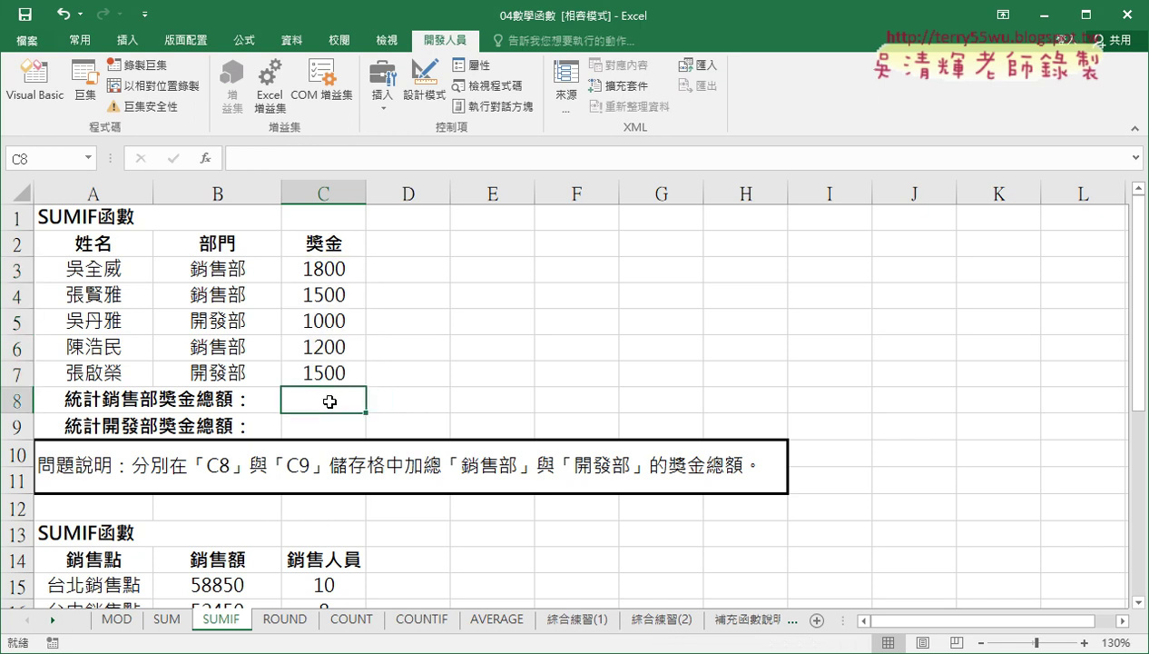
pyautogui.click(327, 425)
pyautogui.click(330, 401)
# - Pick SUMIF from the Math & Trig functions for C8 to reach its empty argument fields
pyautogui.click(206, 158)
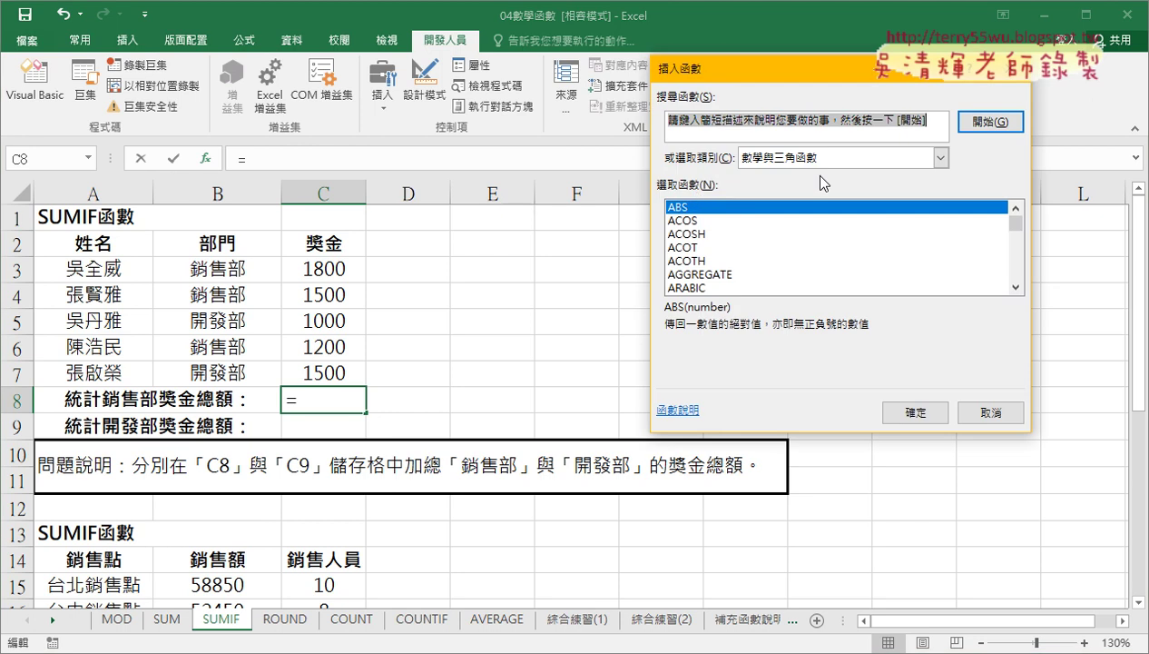
pyautogui.moveTo(1015, 223); pyautogui.dragTo(1015, 264)
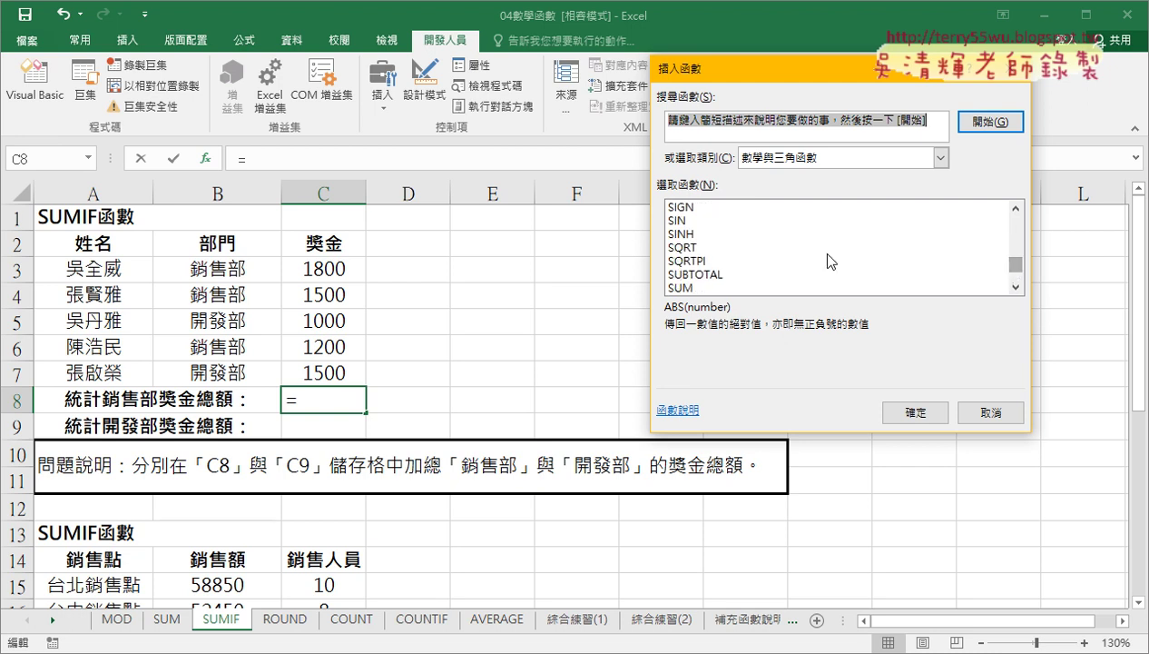
pyautogui.scroll(-1, 828, 261)
pyautogui.click(700, 262)
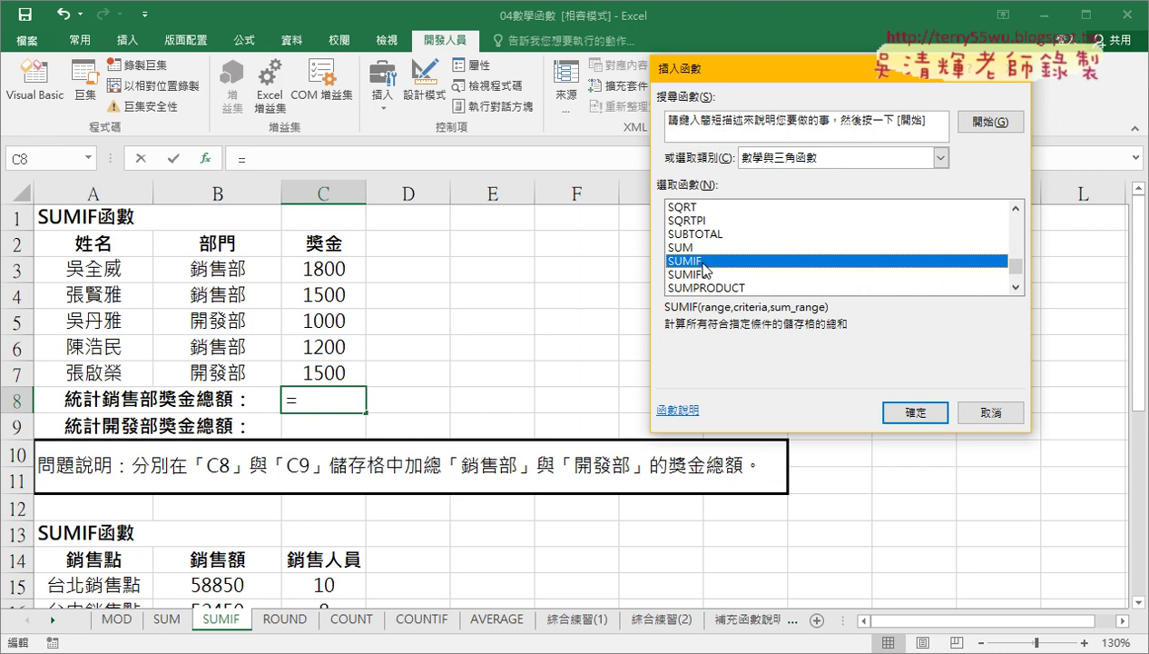
pyautogui.click(716, 275)
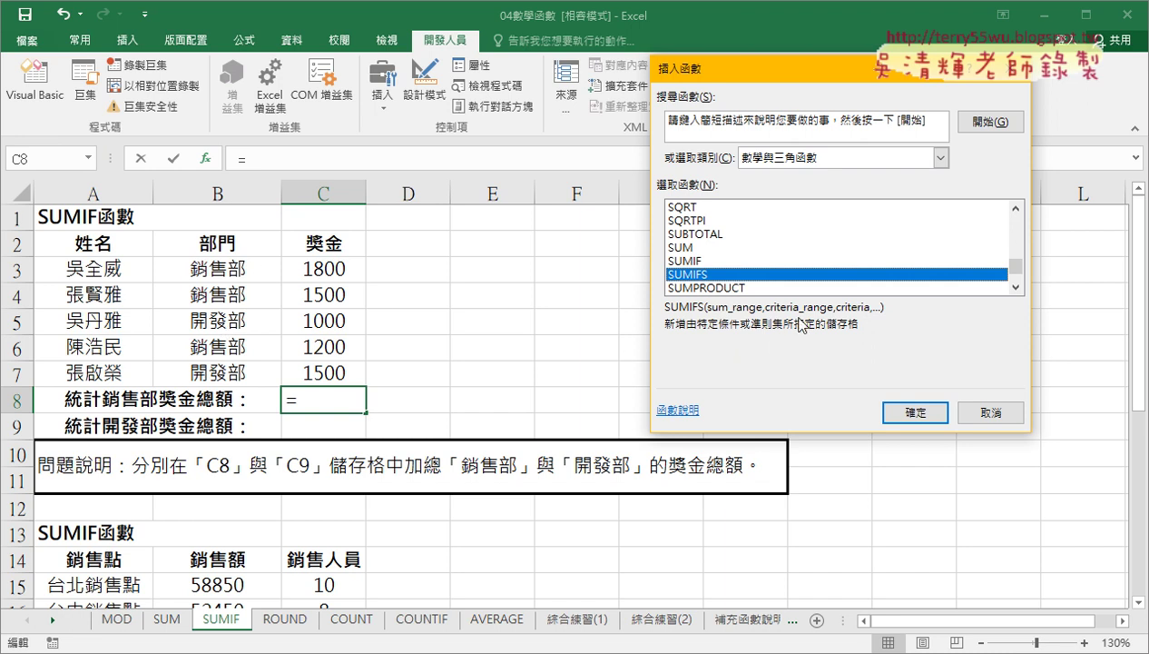
pyautogui.click(682, 261)
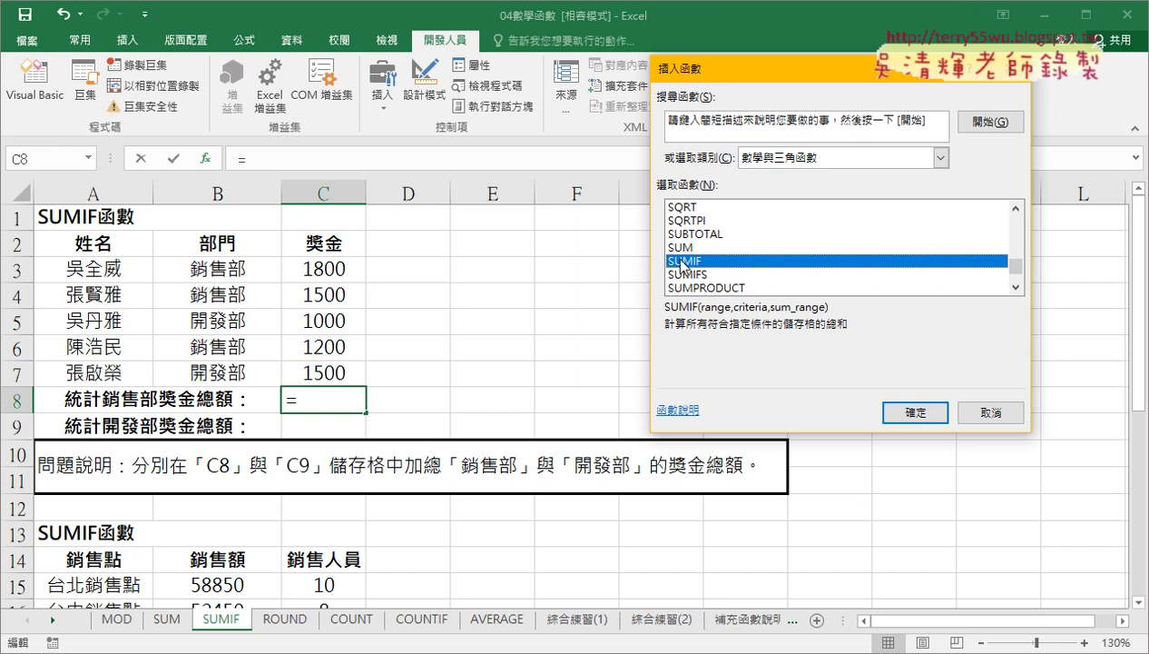
pyautogui.click(886, 410)
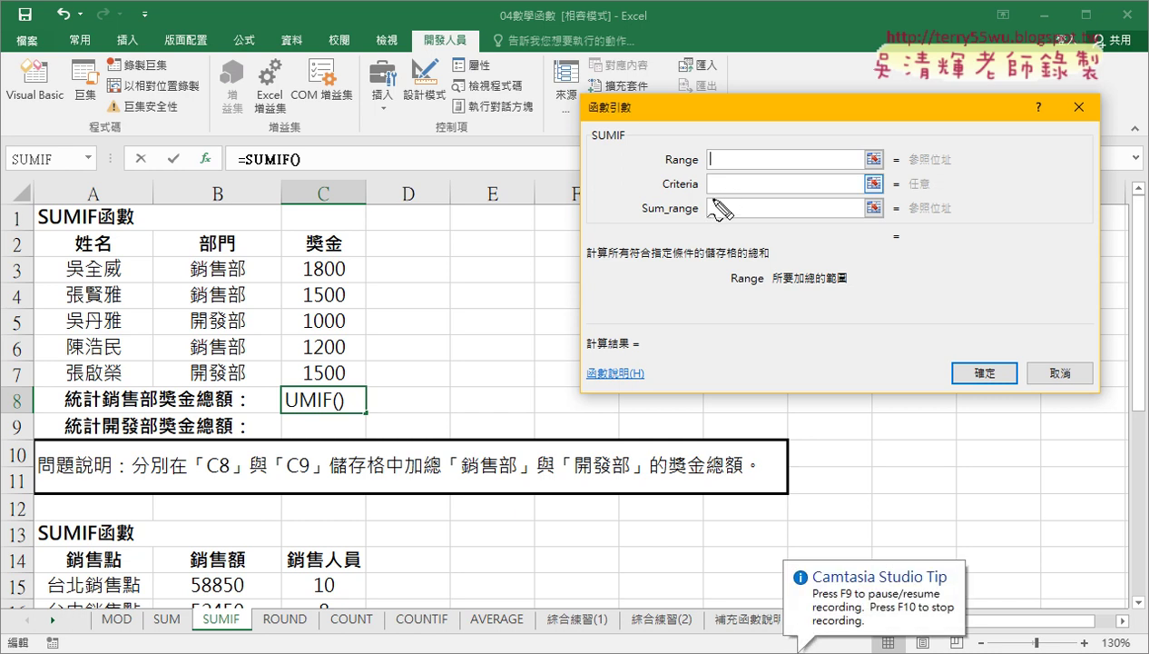
# - Enter 銷售部 as the SUMIF criteria for C8
pyautogui.moveTo(697, 143); pyautogui.dragTo(695, 192)
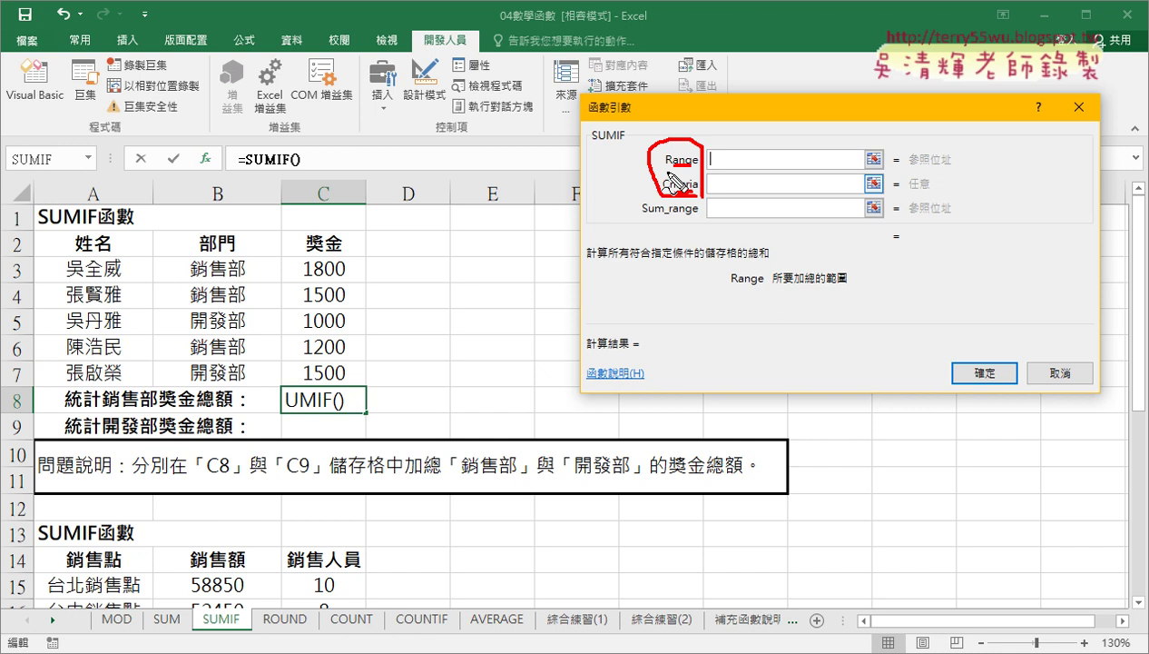
pyautogui.press('Escape')
pyautogui.click(727, 184)
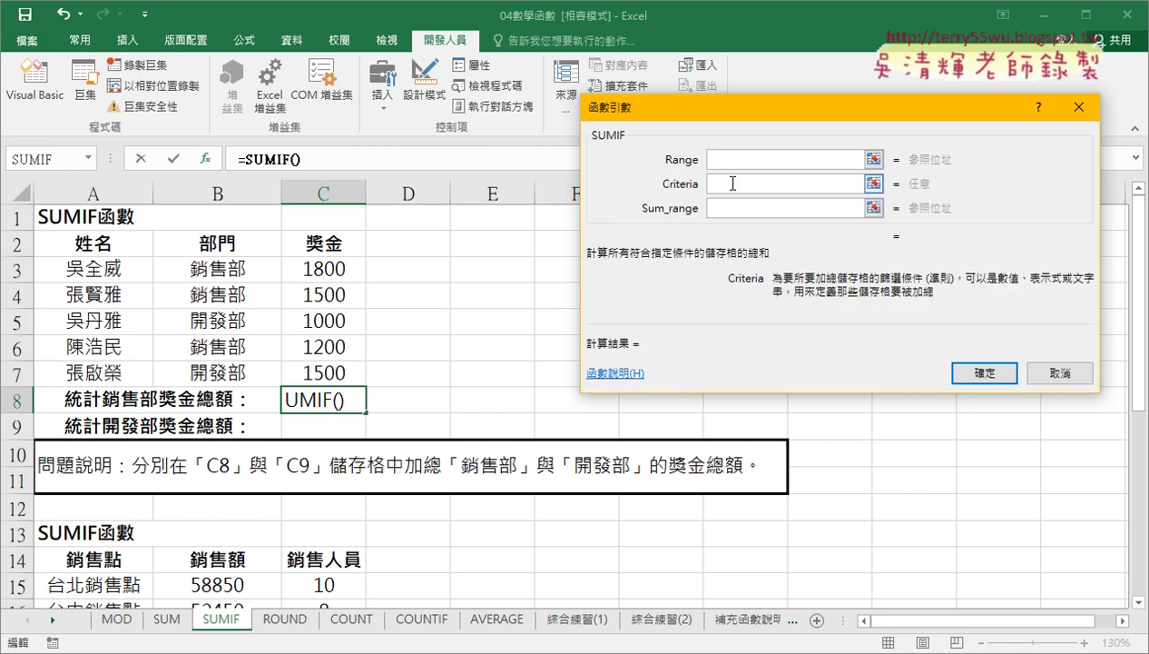
pyautogui.write('銷售部')
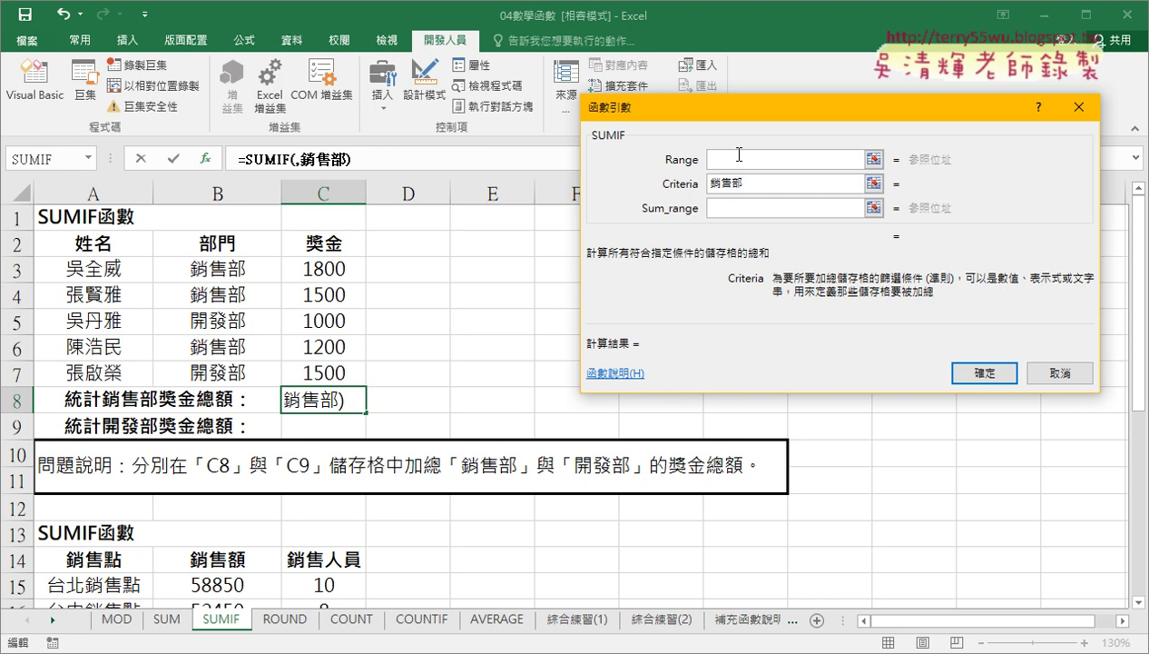
pyautogui.click(731, 160)
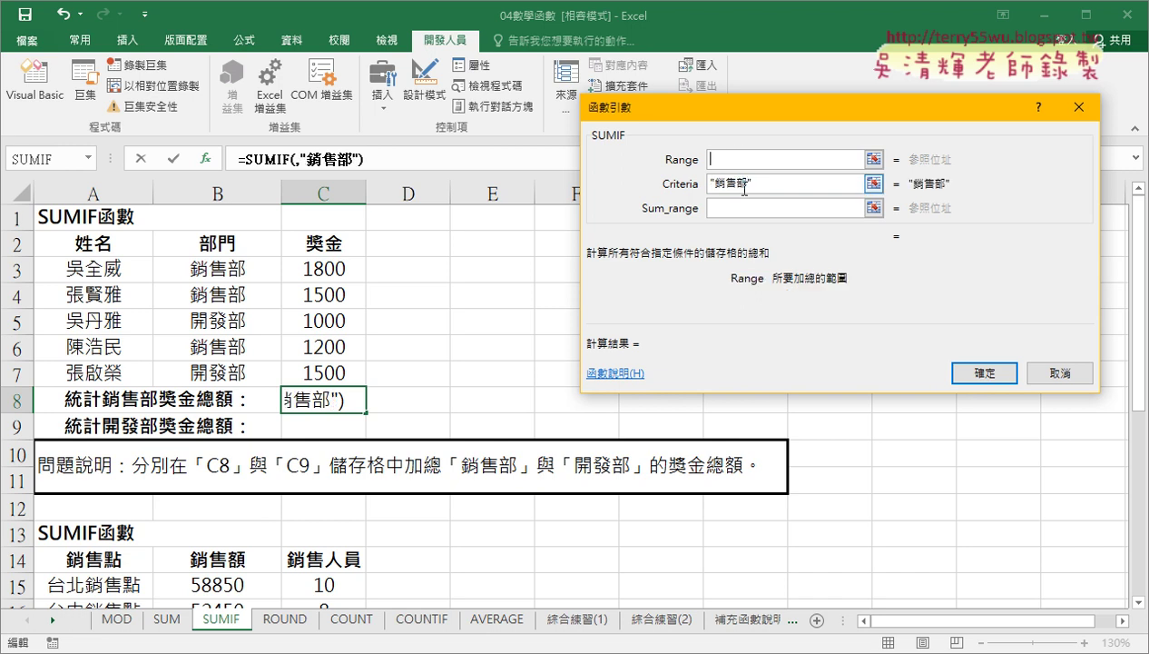
pyautogui.doubleClick(737, 185)
pyautogui.moveTo(717, 186); pyautogui.dragTo(763, 185)
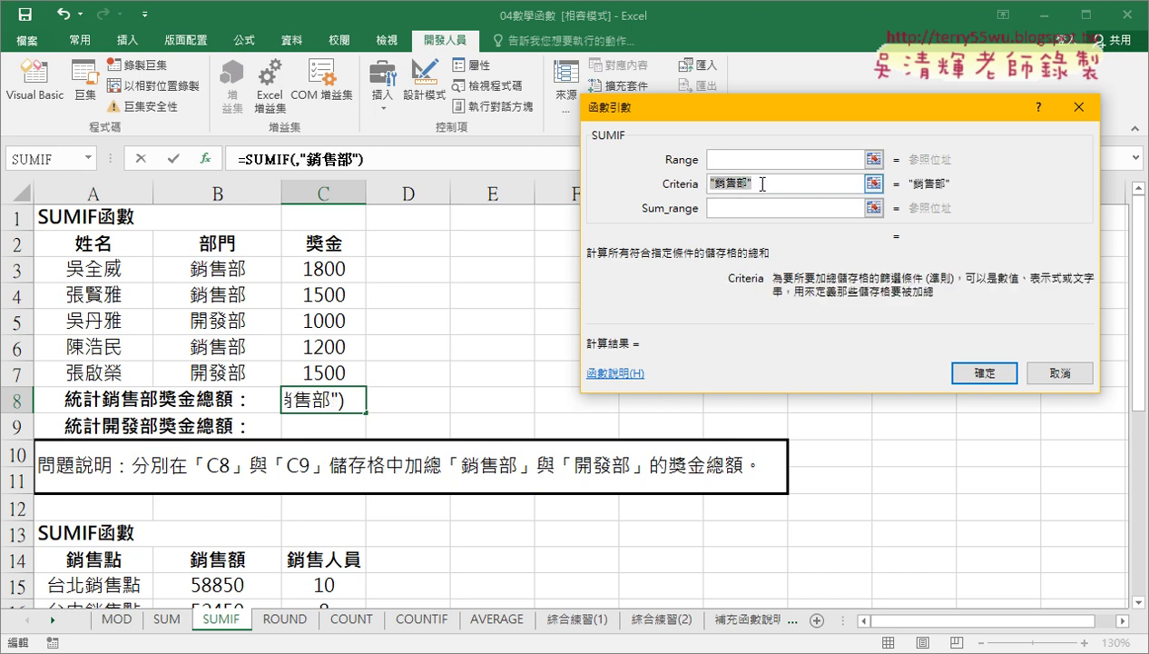
pyautogui.click(745, 161)
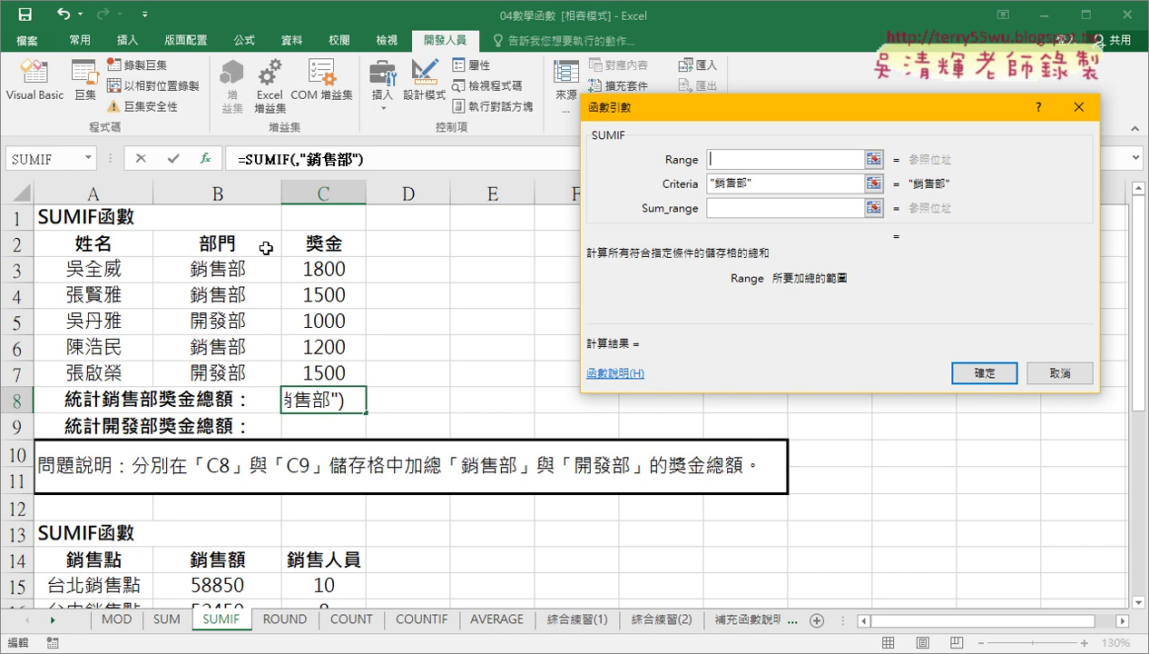
# - Set Range to B3:B7 and Sum_range to C3:C7, confirming C8 returns 4500
pyautogui.moveTo(222, 269); pyautogui.dragTo(226, 374)
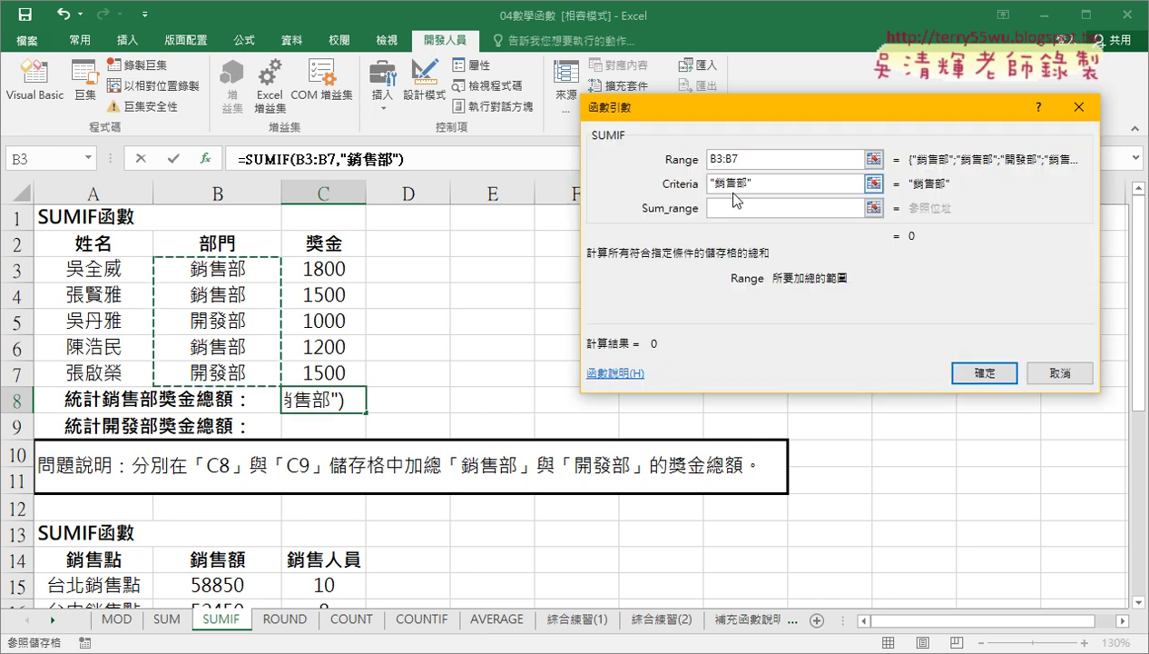
pyautogui.press('Tab')
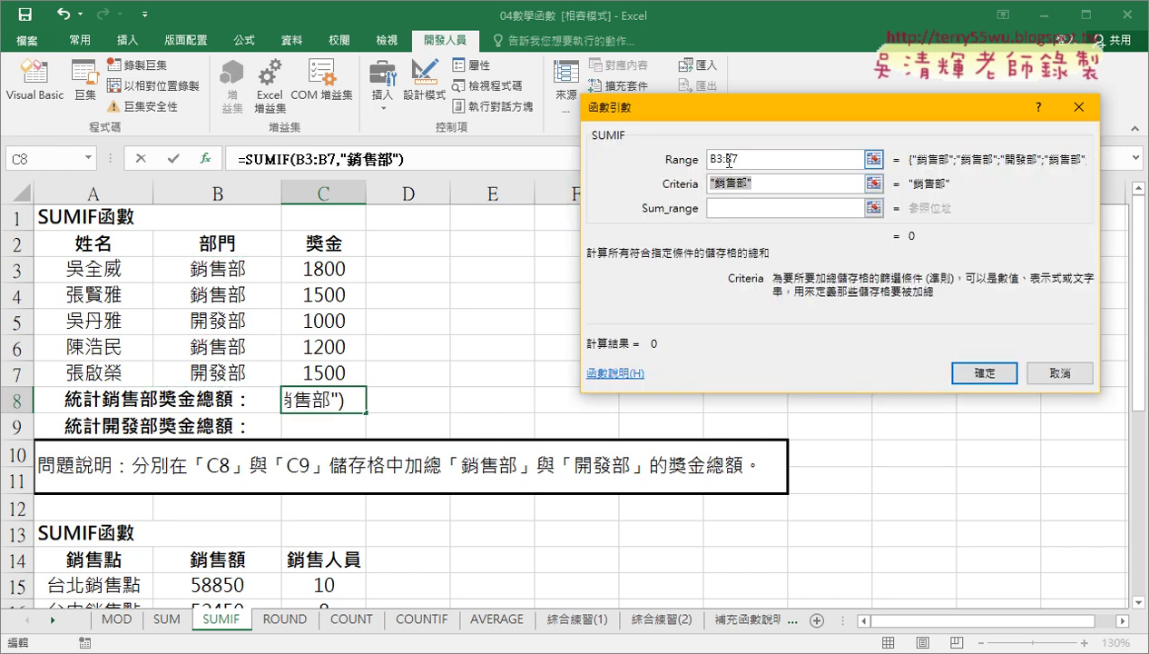
pyautogui.click(726, 208)
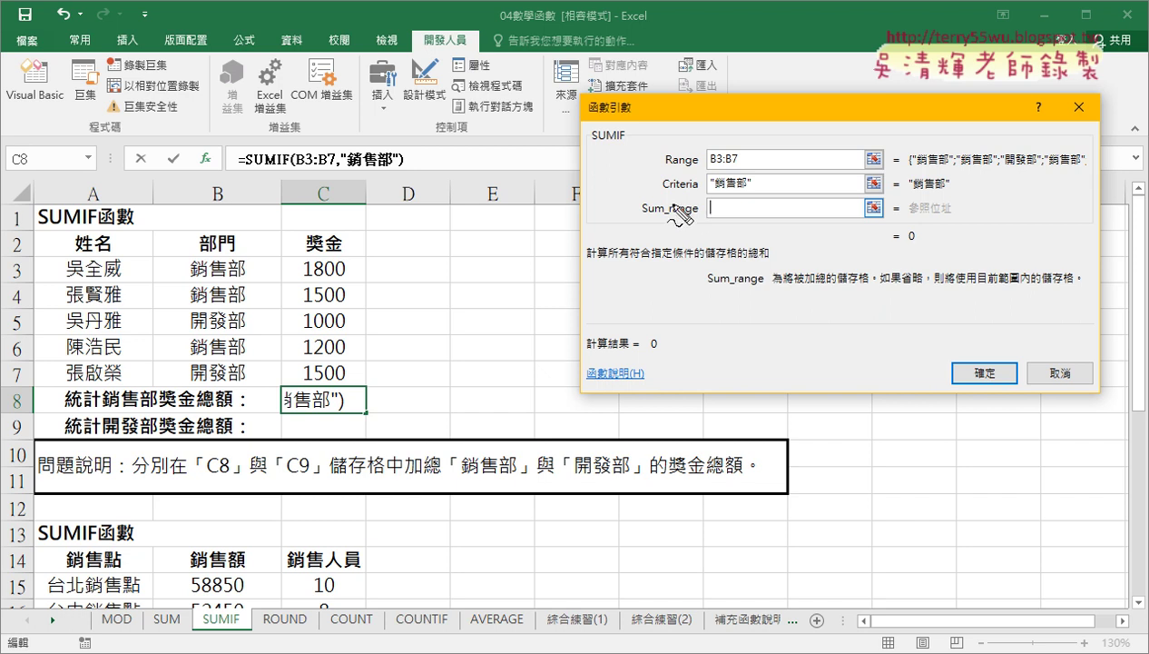
pyautogui.moveTo(683, 194)
pyautogui.mouseDown()
pyautogui.moveTo(666, 162)
pyautogui.moveTo(677, 201)
pyautogui.moveTo(699, 217)
pyautogui.mouseUp()
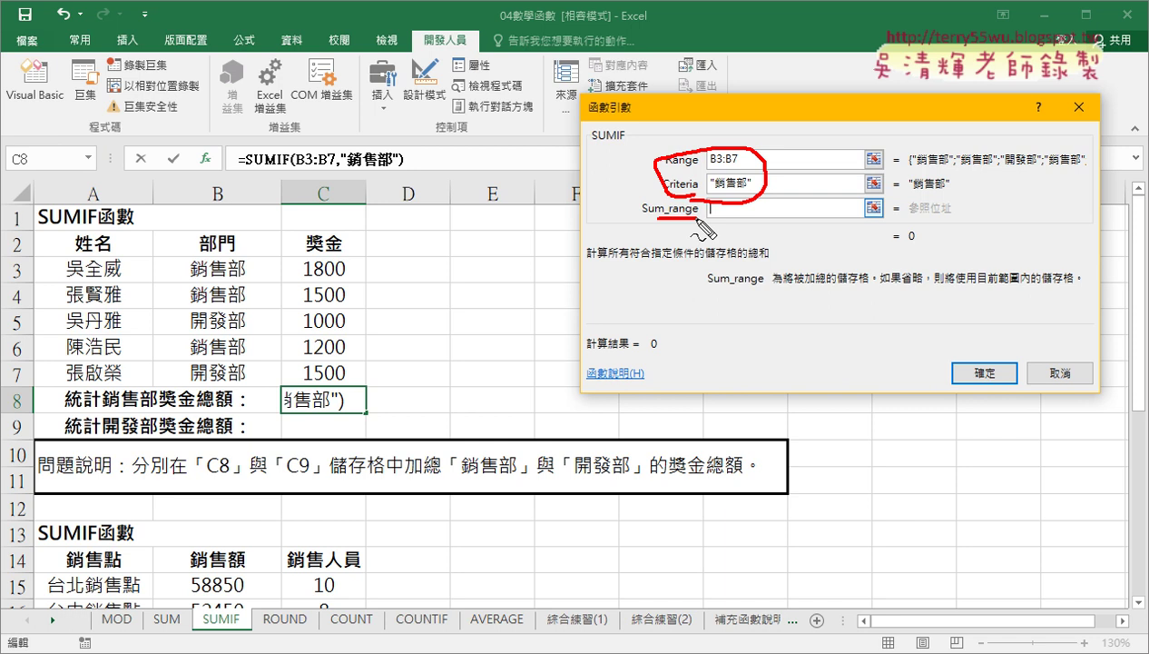
pyautogui.press('Escape')
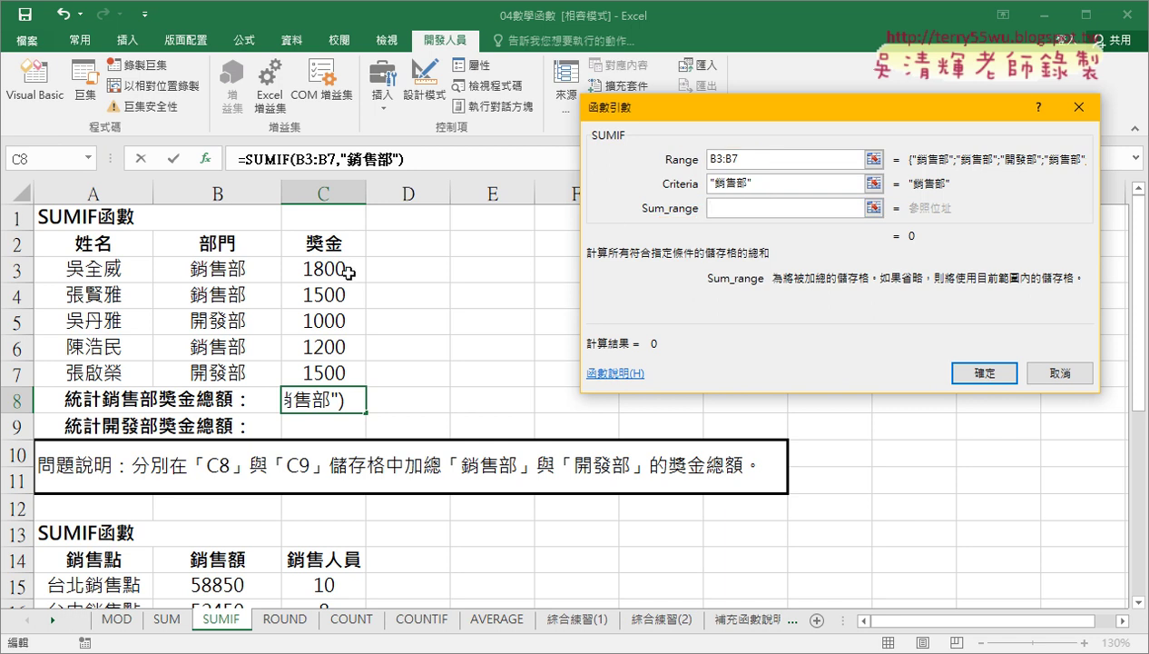
pyautogui.moveTo(347, 272); pyautogui.dragTo(341, 374)
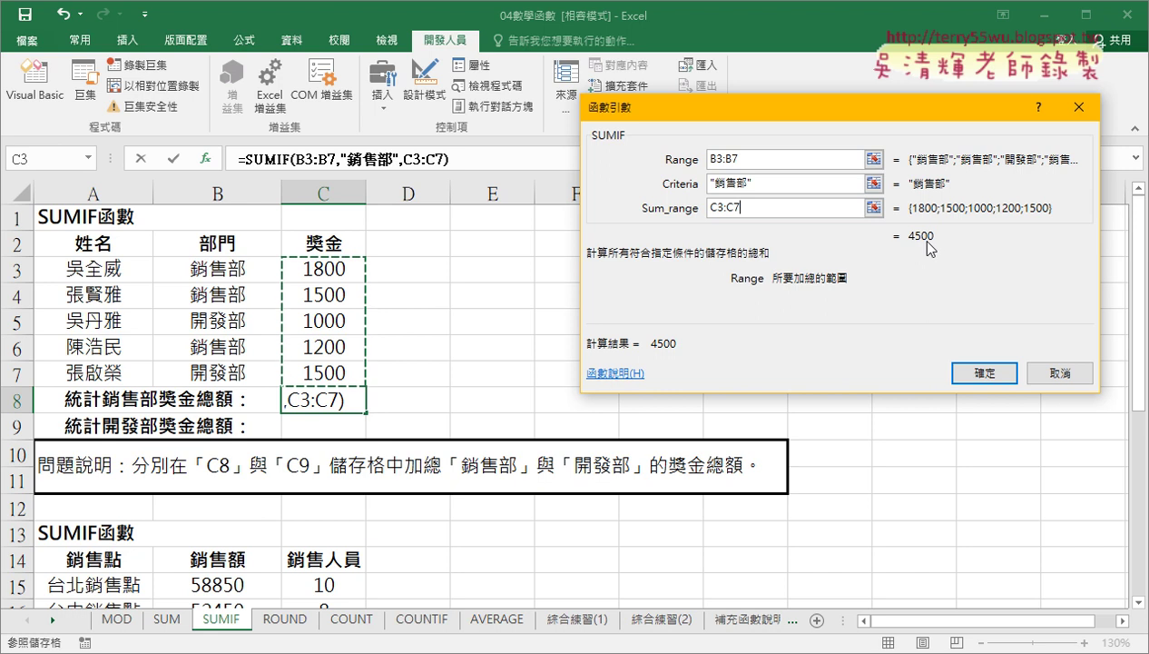
pyautogui.click(984, 372)
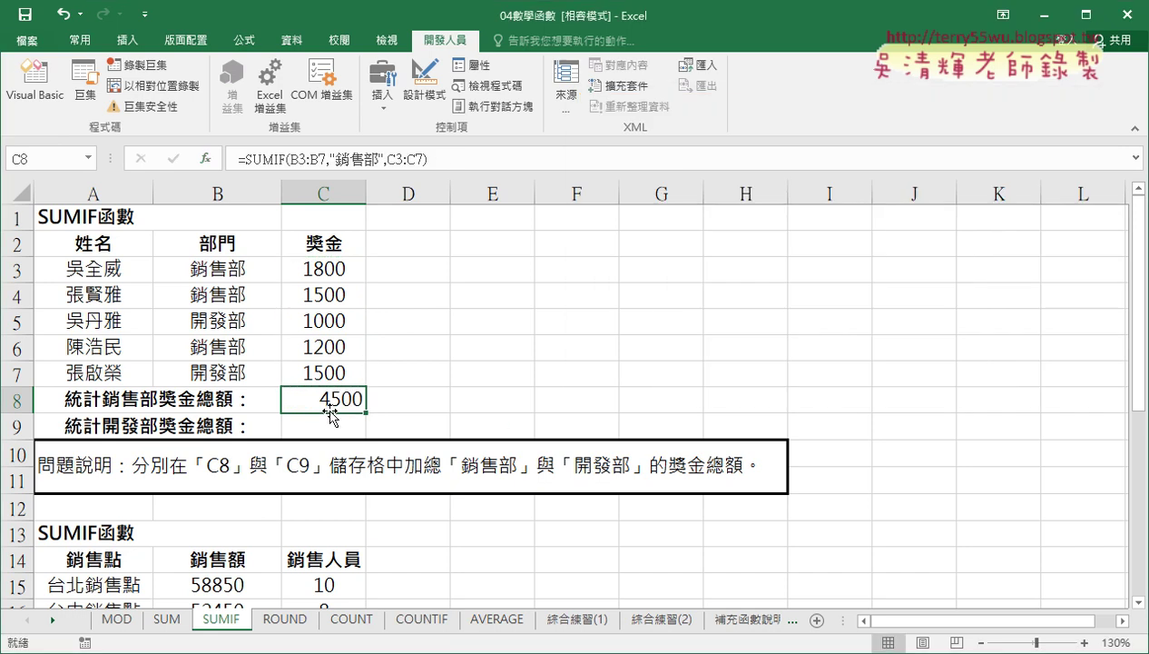
# - Check the 銷售部 bonus amounts and copy C8's SUMIF formula text from the formula bar
pyautogui.click(334, 269)
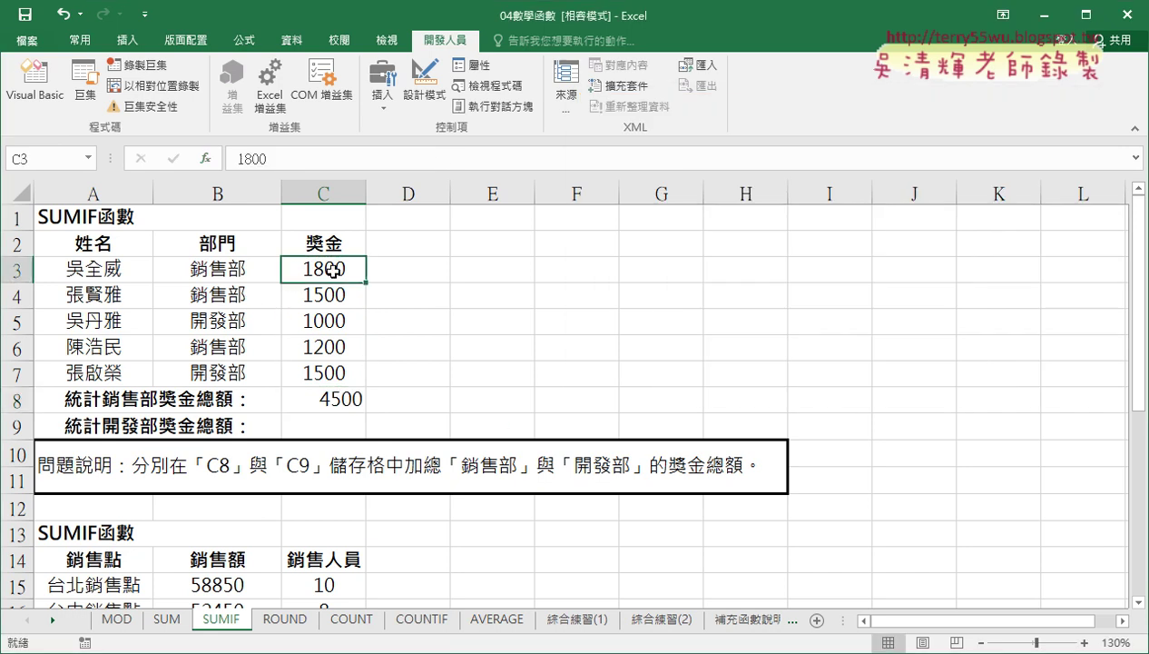
pyautogui.click(330, 296)
pyautogui.click(330, 345)
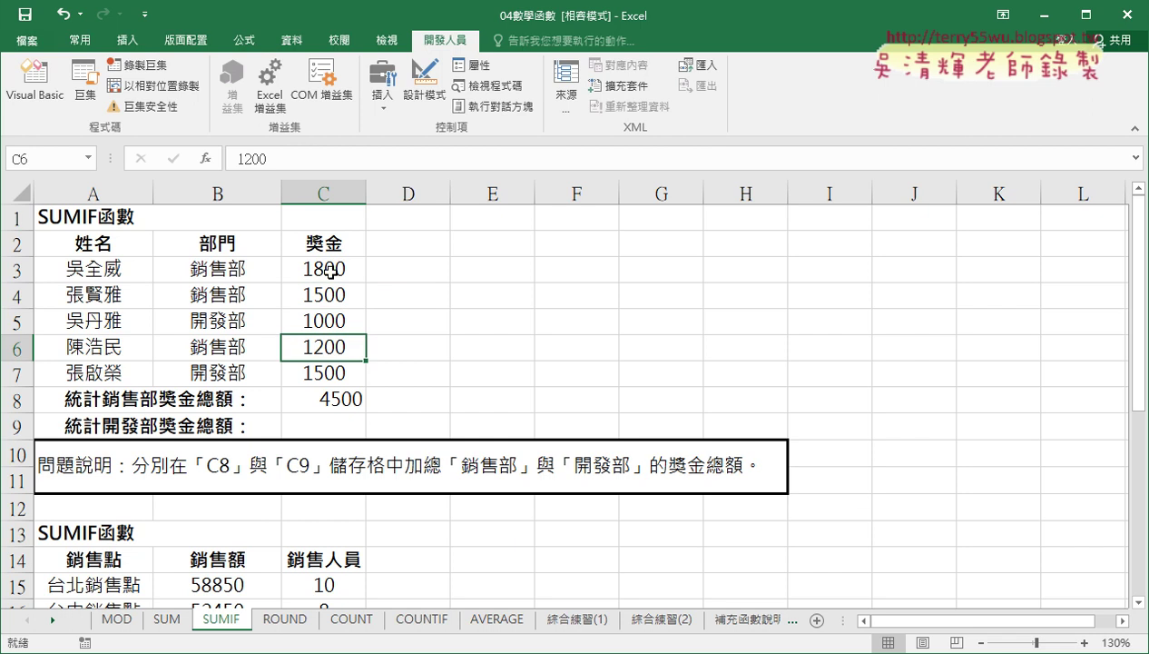
pyautogui.click(330, 295)
pyautogui.click(330, 347)
pyautogui.click(325, 397)
pyautogui.moveTo(449, 159); pyautogui.dragTo(236, 157)
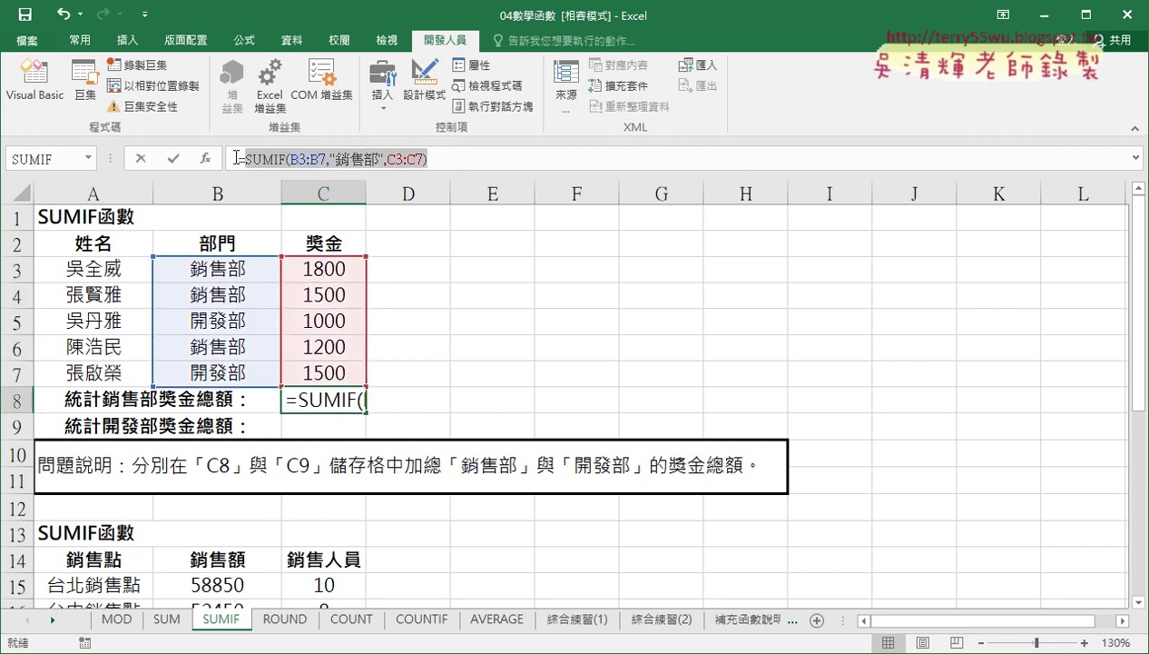
pyautogui.rightClick(385, 167)
pyautogui.click(399, 199)
pyautogui.press('Escape')
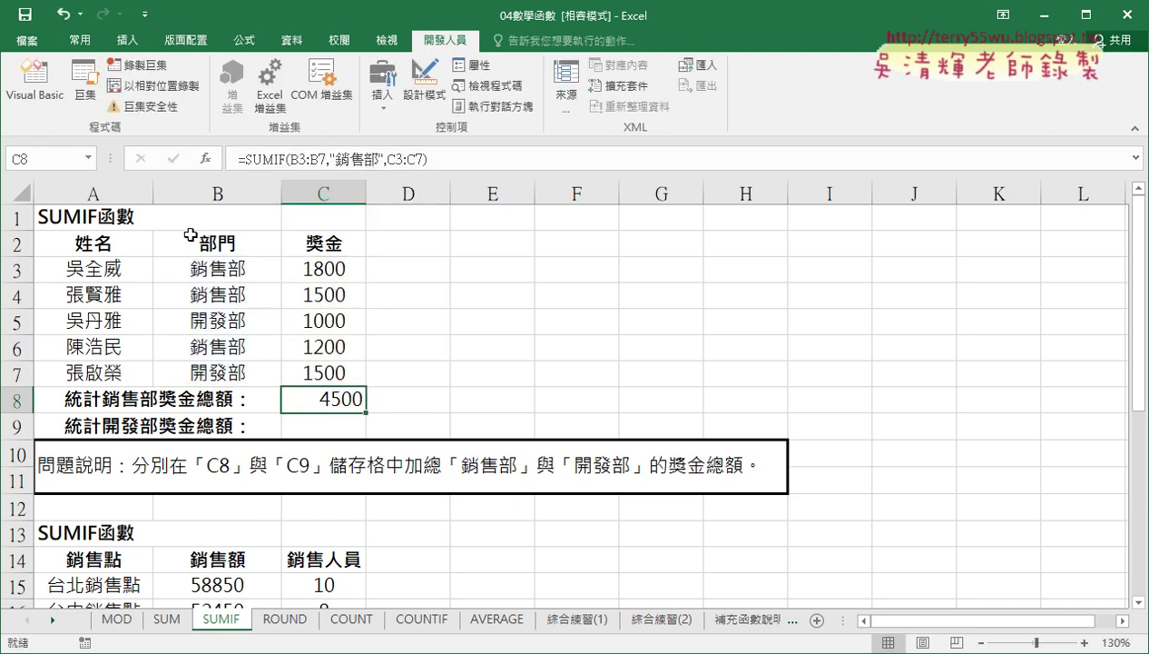
# - Paste the formula into C9 with the criterion changed to 開發部, giving 2500
pyautogui.click(312, 426)
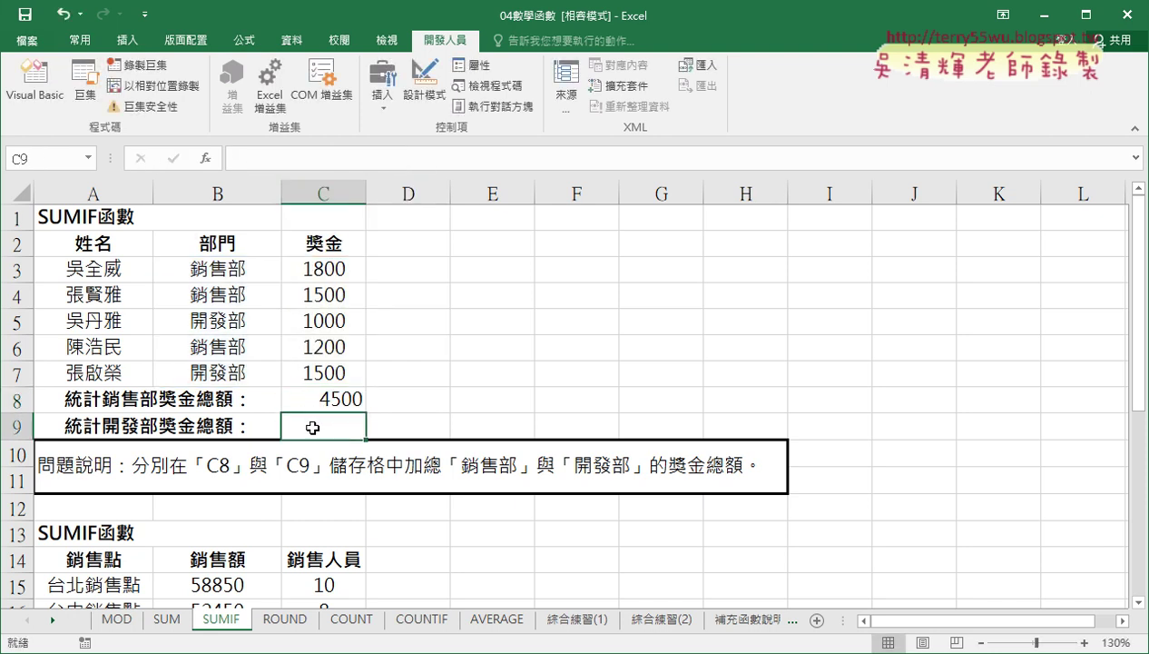
pyautogui.hotkey('ctrl', 'v')
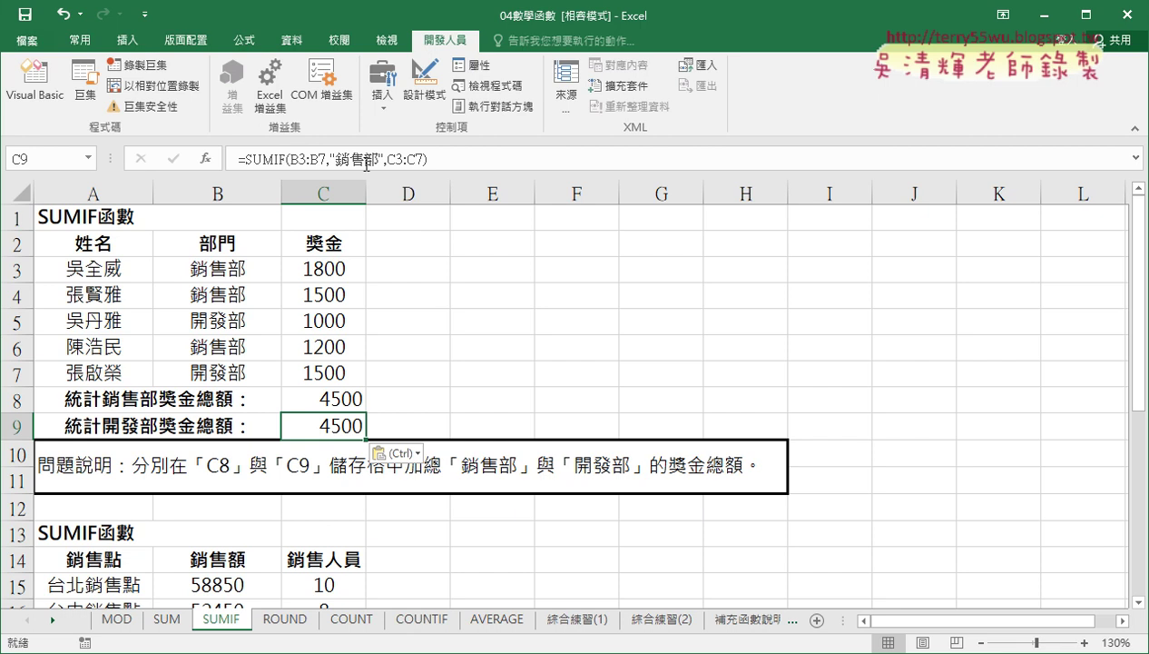
pyautogui.moveTo(363, 160); pyautogui.dragTo(335, 160)
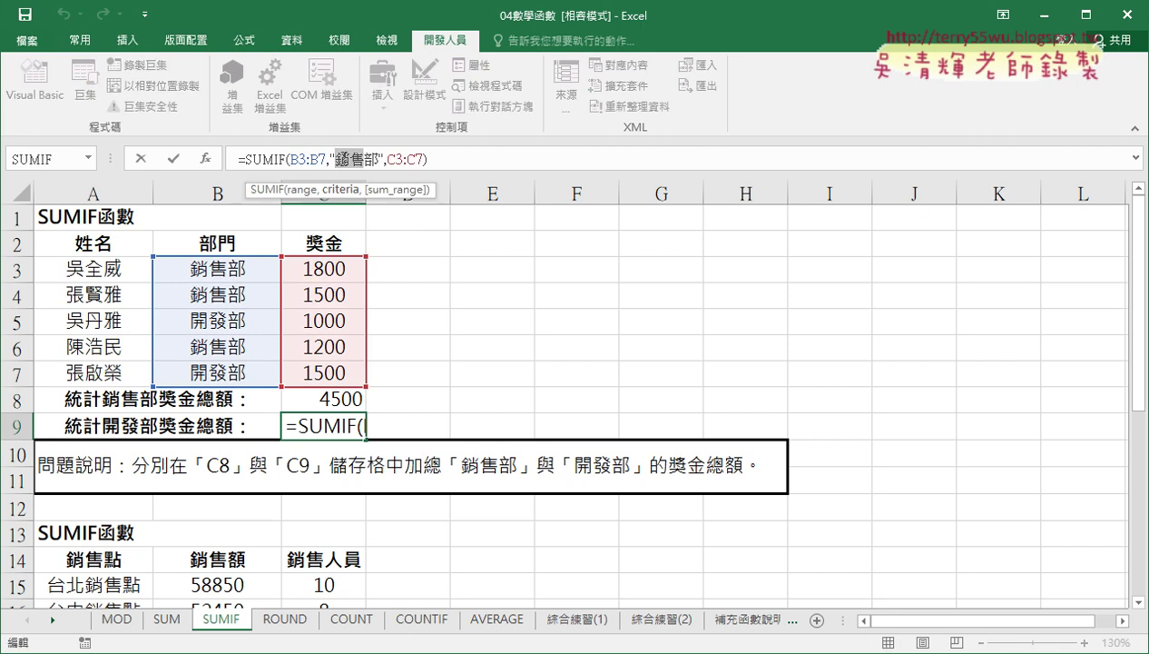
pyautogui.write('ㄎㄈㄚ')
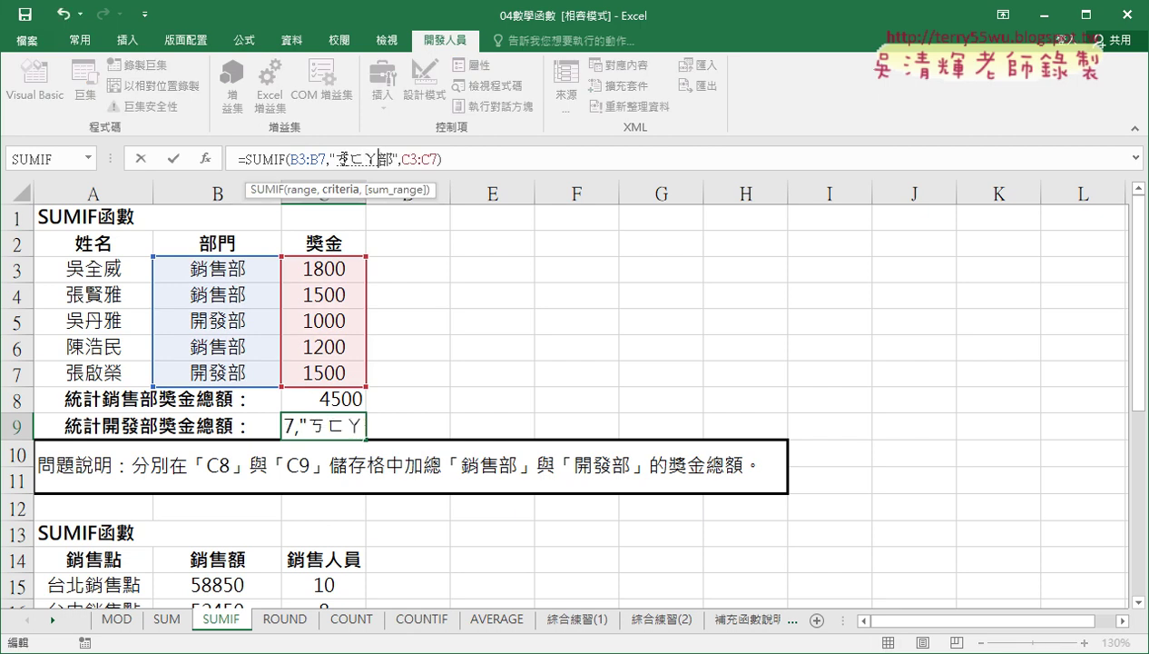
pyautogui.write('發')
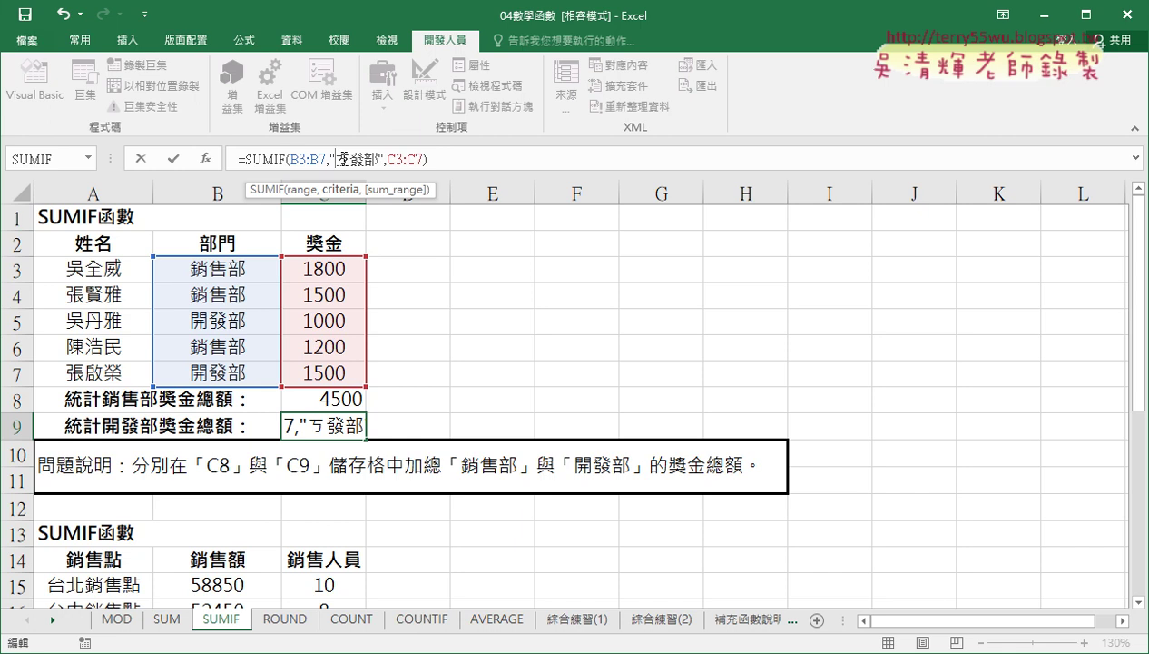
pyautogui.write('開')
pyautogui.press('Return')
pyautogui.click(172, 157)
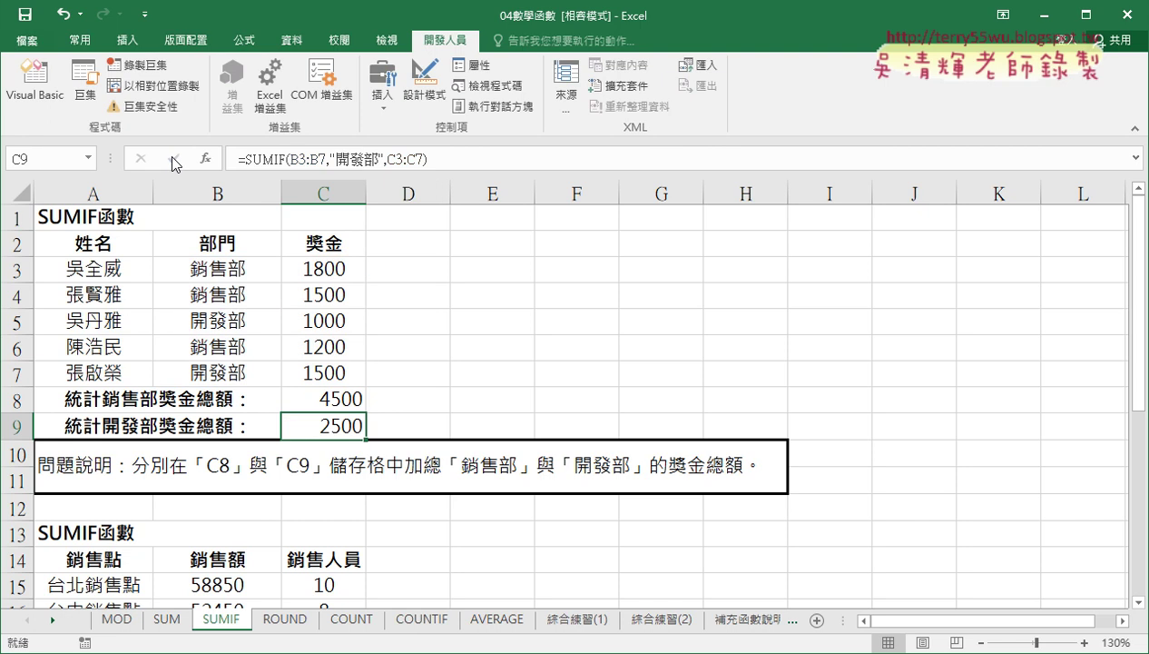
pyautogui.click(295, 319)
pyautogui.click(319, 370)
# - Review sales B15:B19 and staff counts C15:C19, then start a function in C20
pyautogui.scroll(-3, 417, 365)
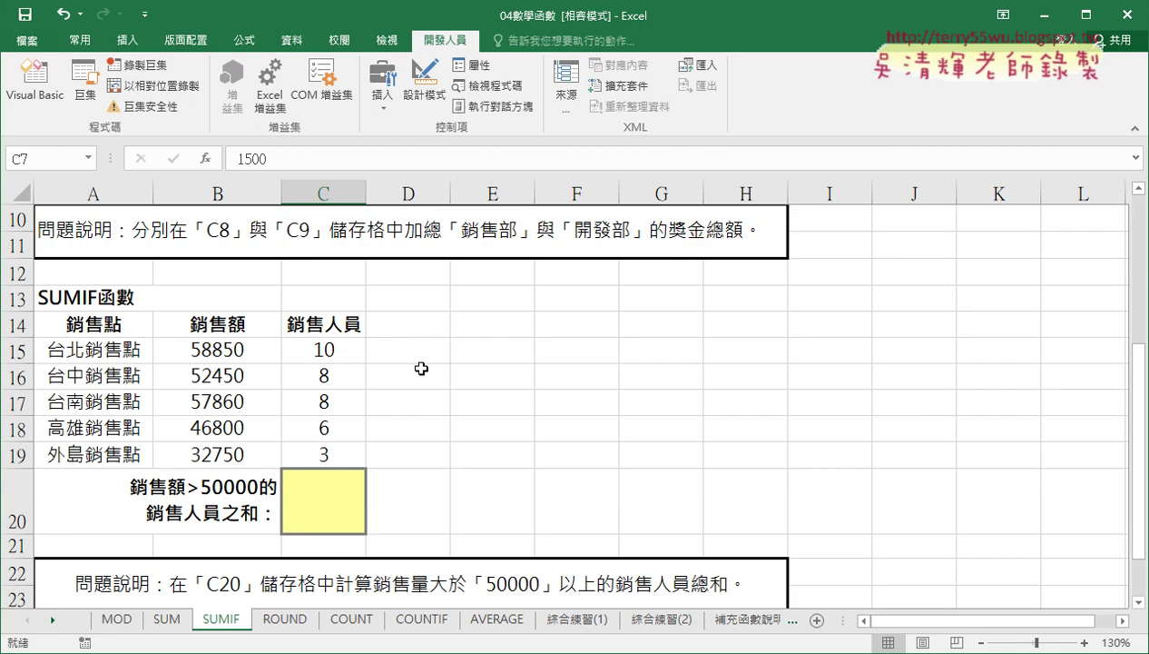
pyautogui.click(325, 525)
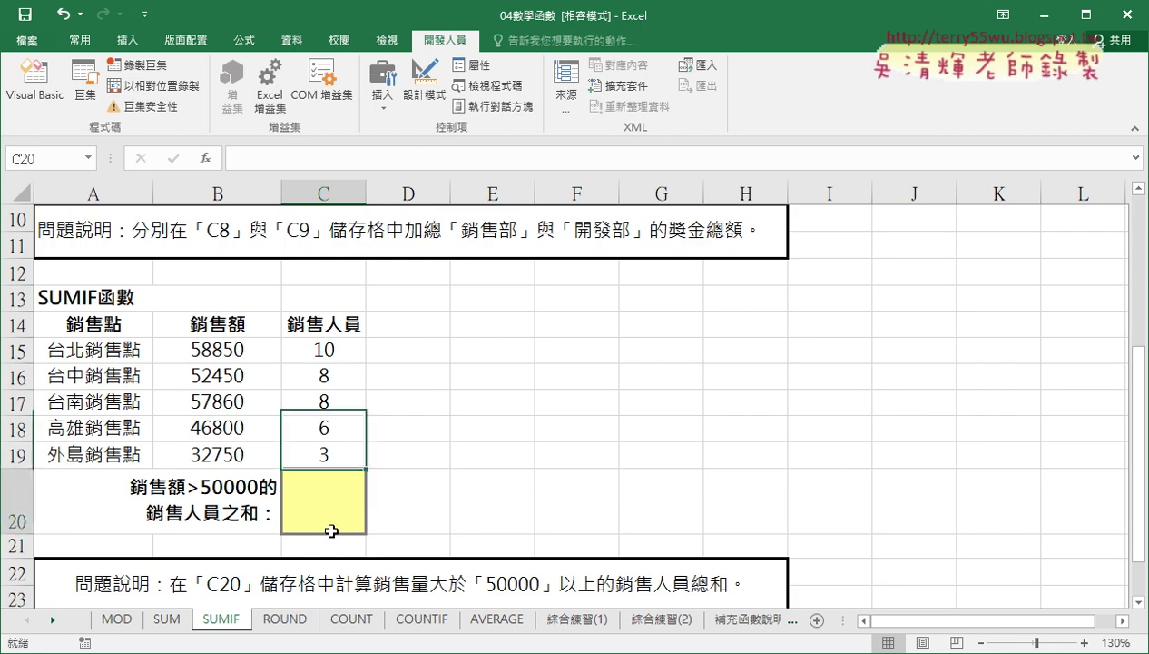
pyautogui.click(222, 191)
pyautogui.moveTo(218, 350); pyautogui.dragTo(218, 454)
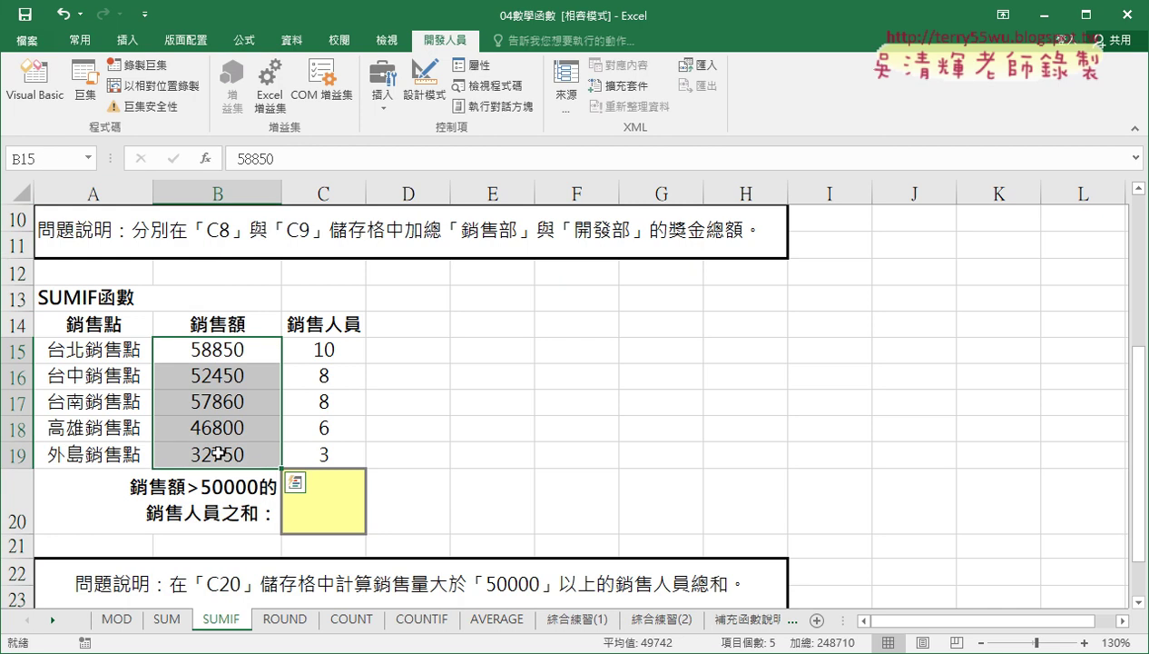
pyautogui.moveTo(300, 357); pyautogui.dragTo(348, 445)
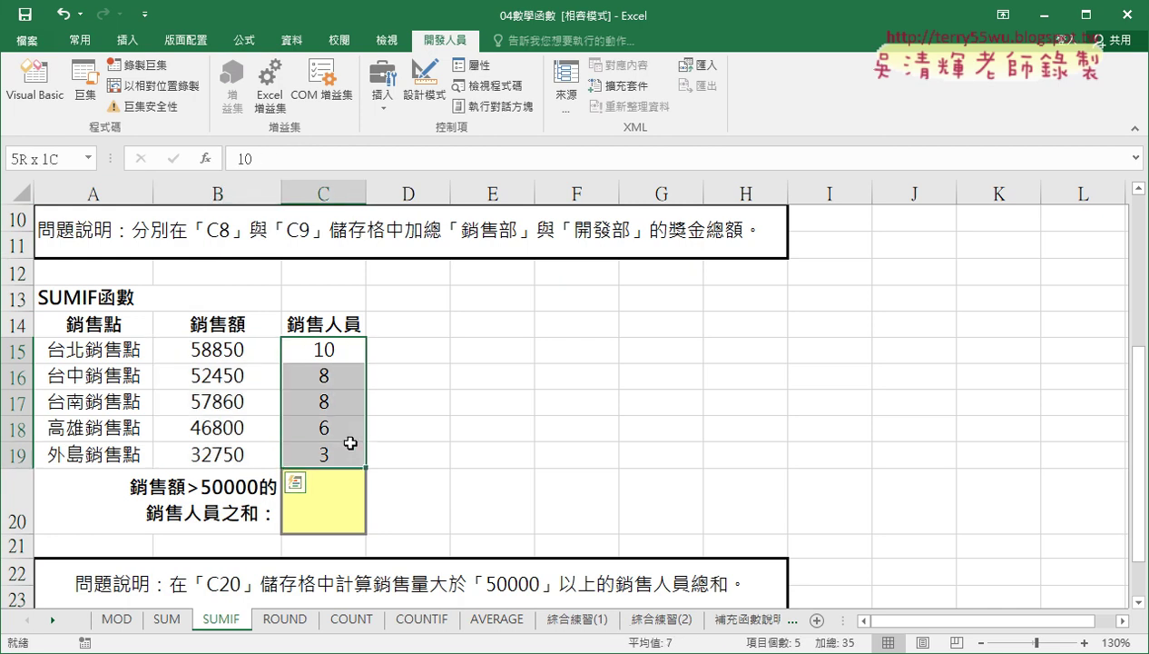
pyautogui.click(348, 518)
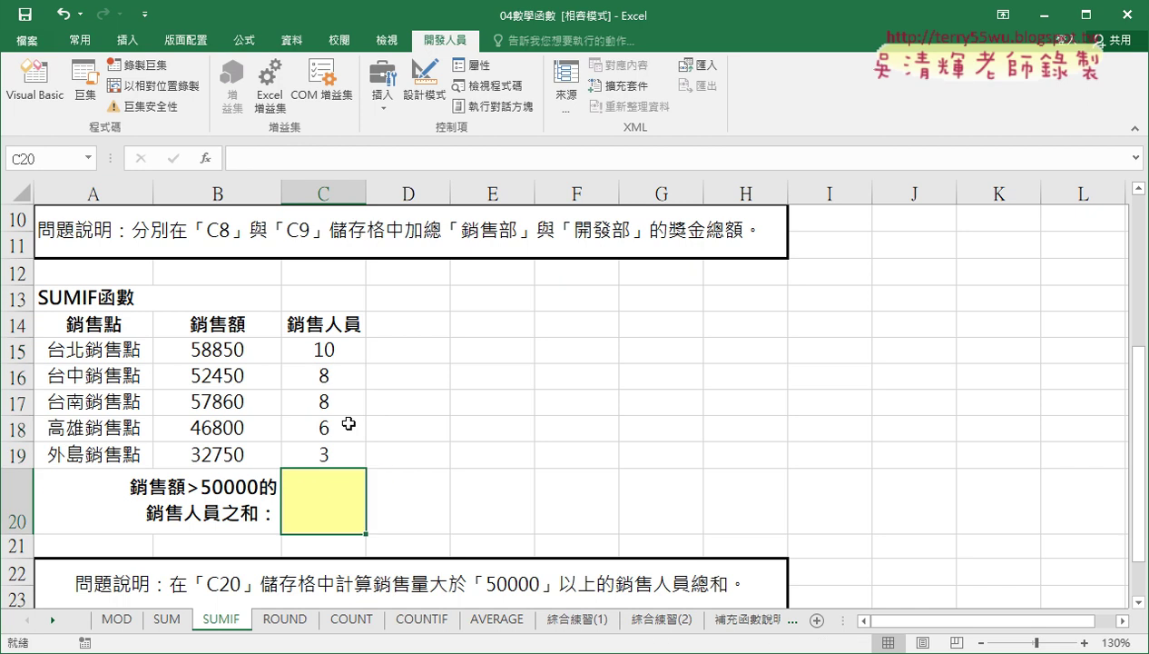
pyautogui.click(216, 158)
# - Choose SUMIF from Most Recently Used and enter >50000 as its criteria
pyautogui.click(939, 158)
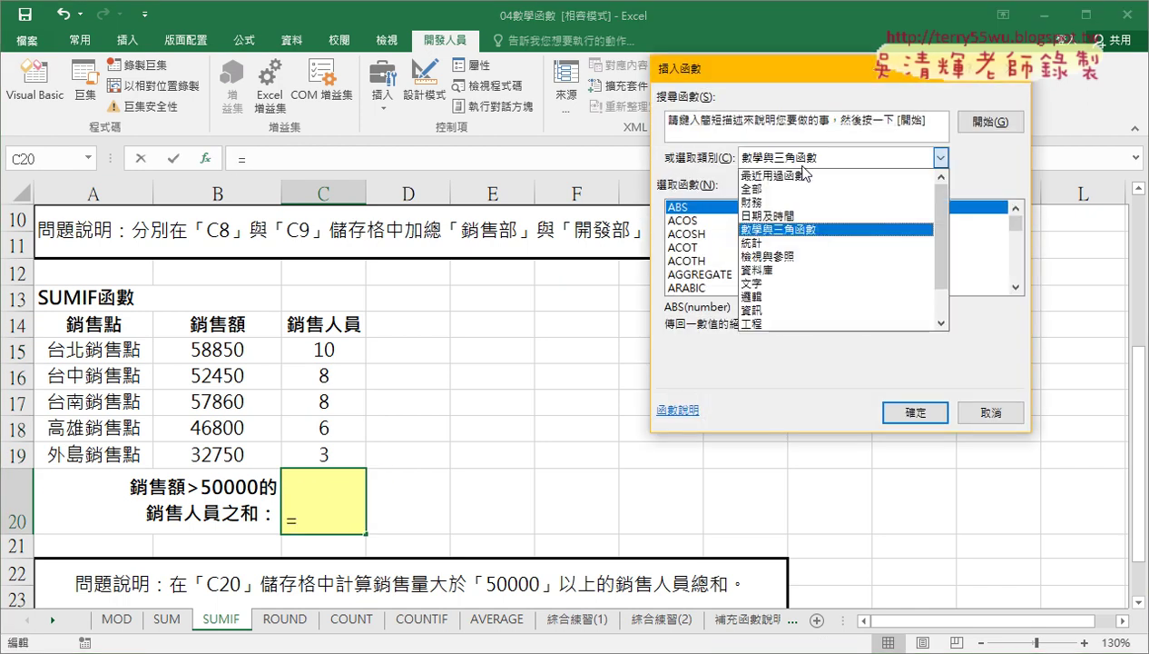
pyautogui.click(763, 173)
pyautogui.doubleClick(731, 208)
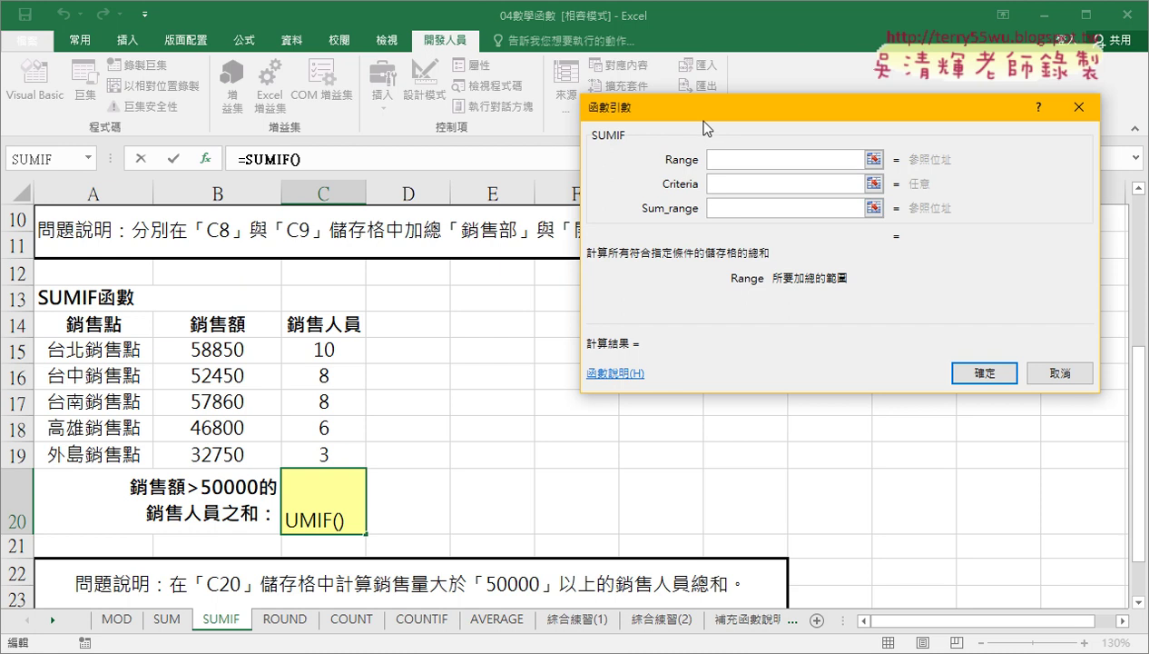
pyautogui.moveTo(696, 120); pyautogui.dragTo(584, 118)
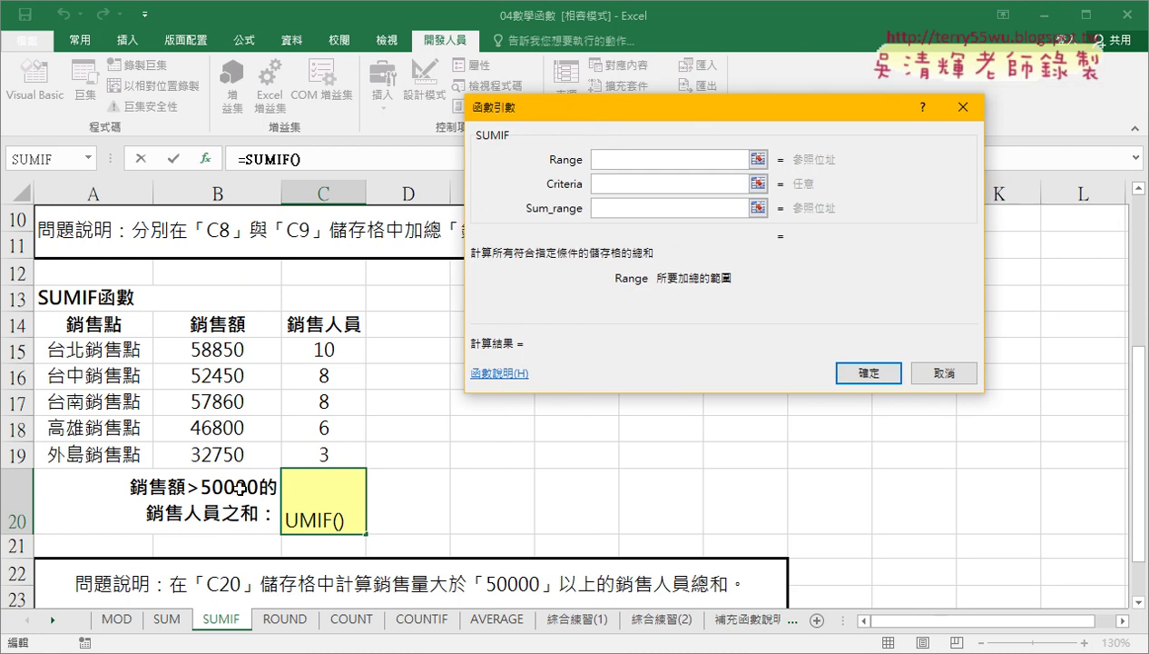
pyautogui.click(624, 184)
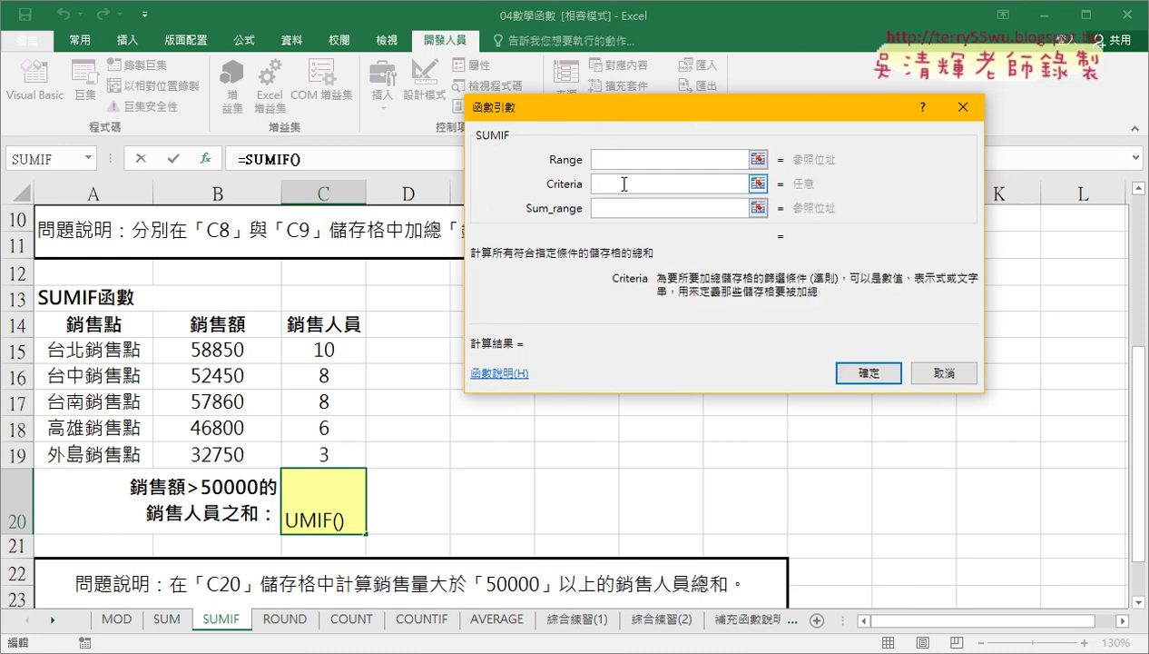
pyautogui.write('>')
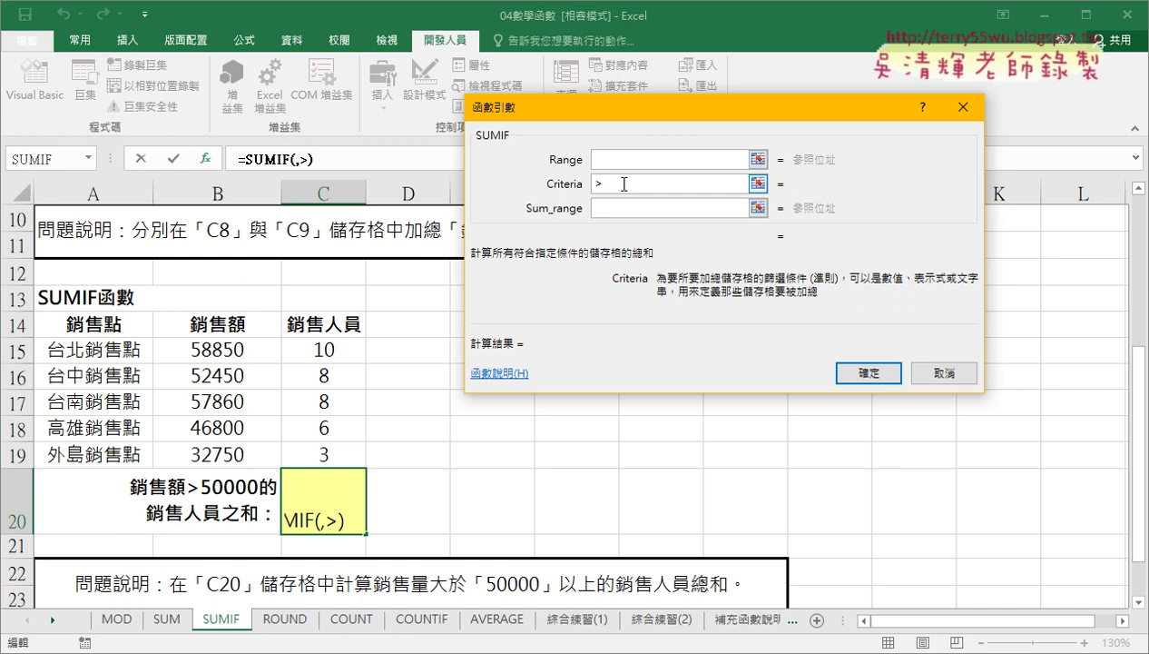
pyautogui.write('50000')
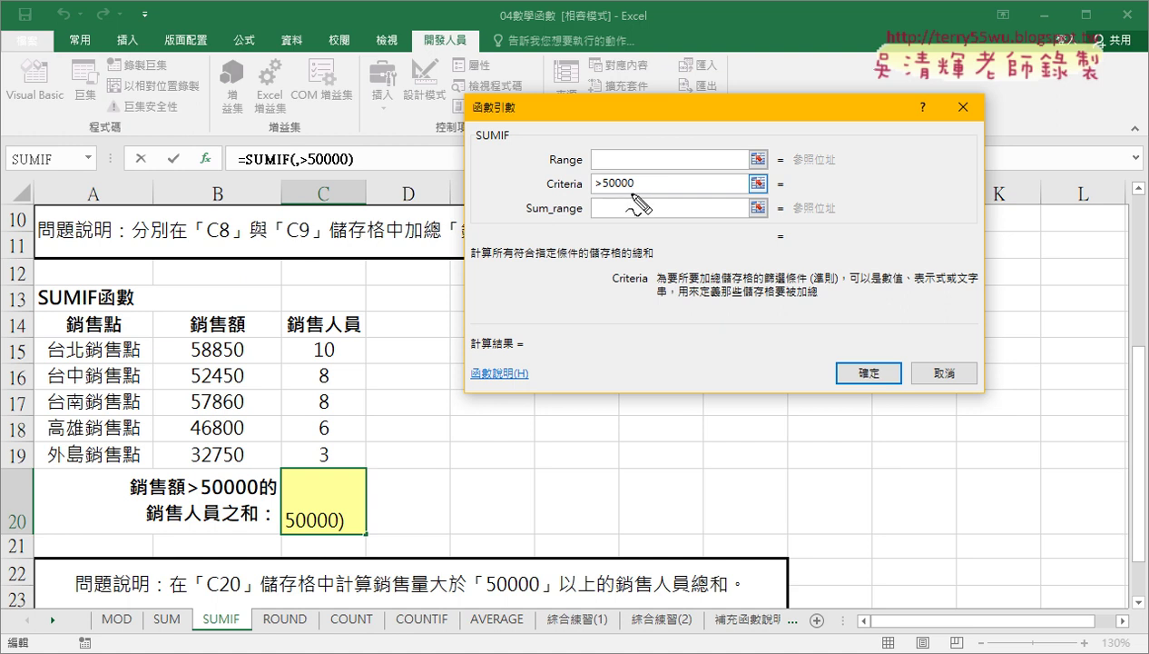
pyautogui.moveTo(646, 192)
pyautogui.mouseDown()
pyautogui.moveTo(577, 184)
pyautogui.moveTo(638, 196)
pyautogui.mouseUp()
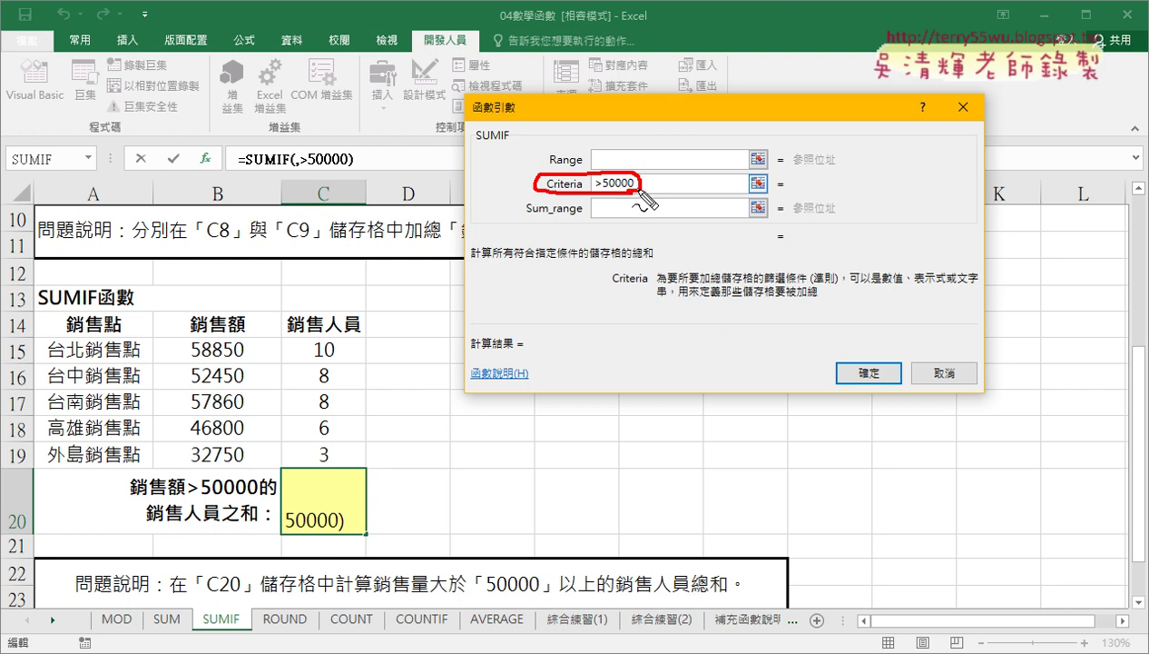
pyautogui.moveTo(581, 166); pyautogui.dragTo(557, 167)
pyautogui.press('Escape')
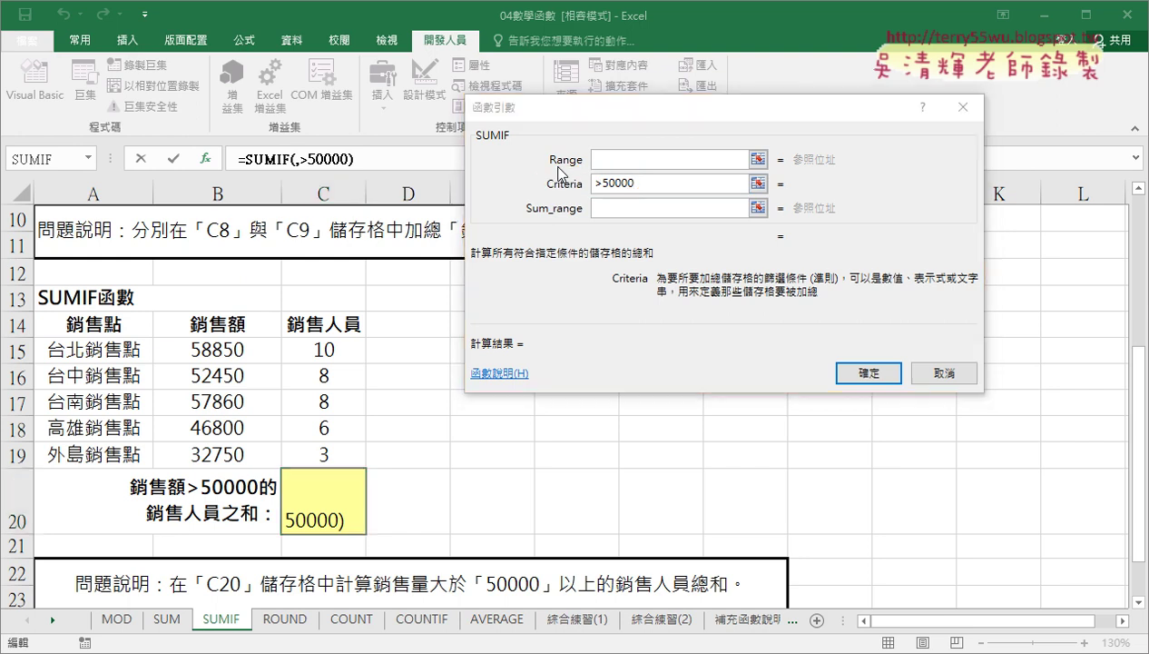
# - Set Range to B15:B19 and Sum_range to C15:C19 so C20 shows 26
pyautogui.click(604, 167)
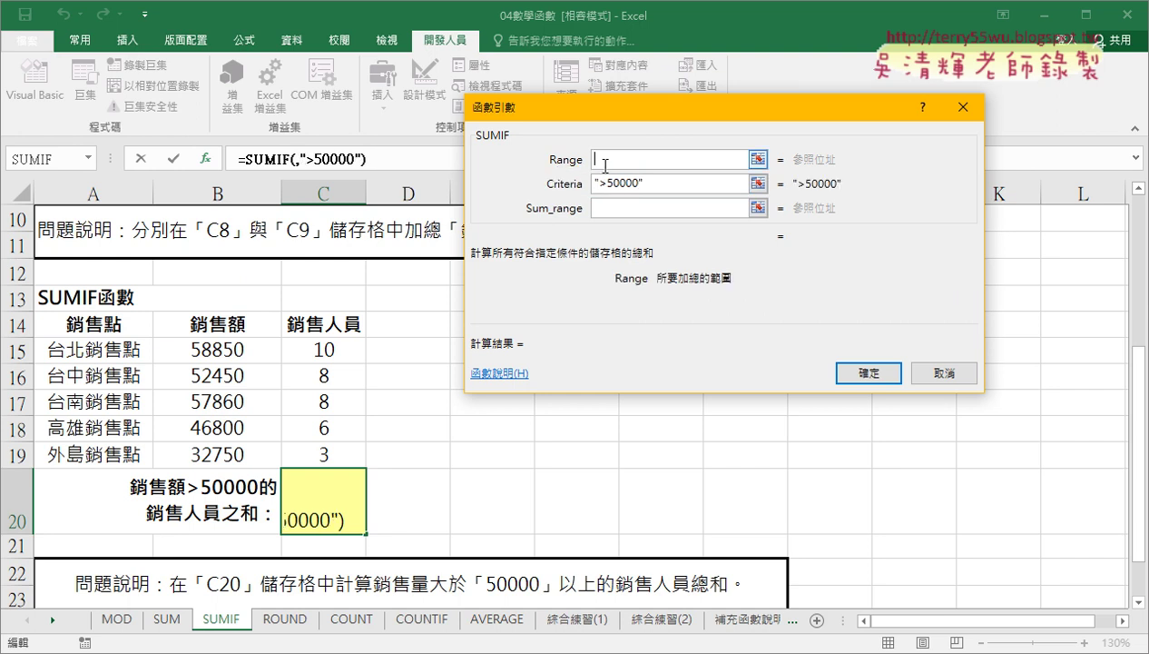
pyautogui.moveTo(207, 354); pyautogui.dragTo(206, 454)
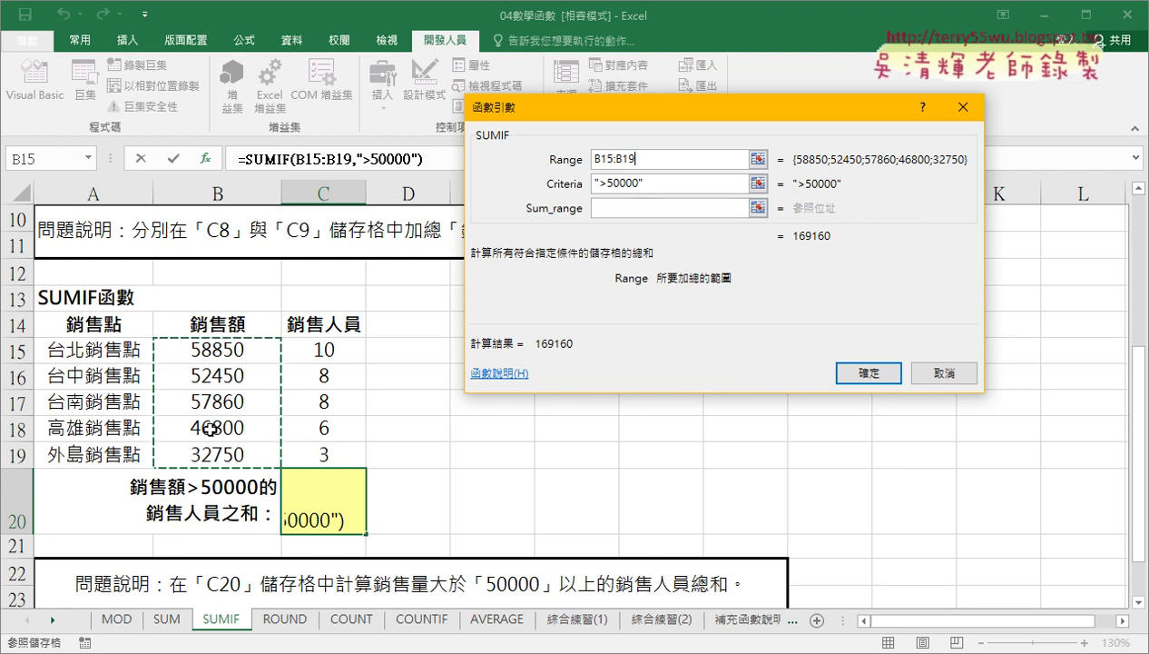
pyautogui.click(601, 209)
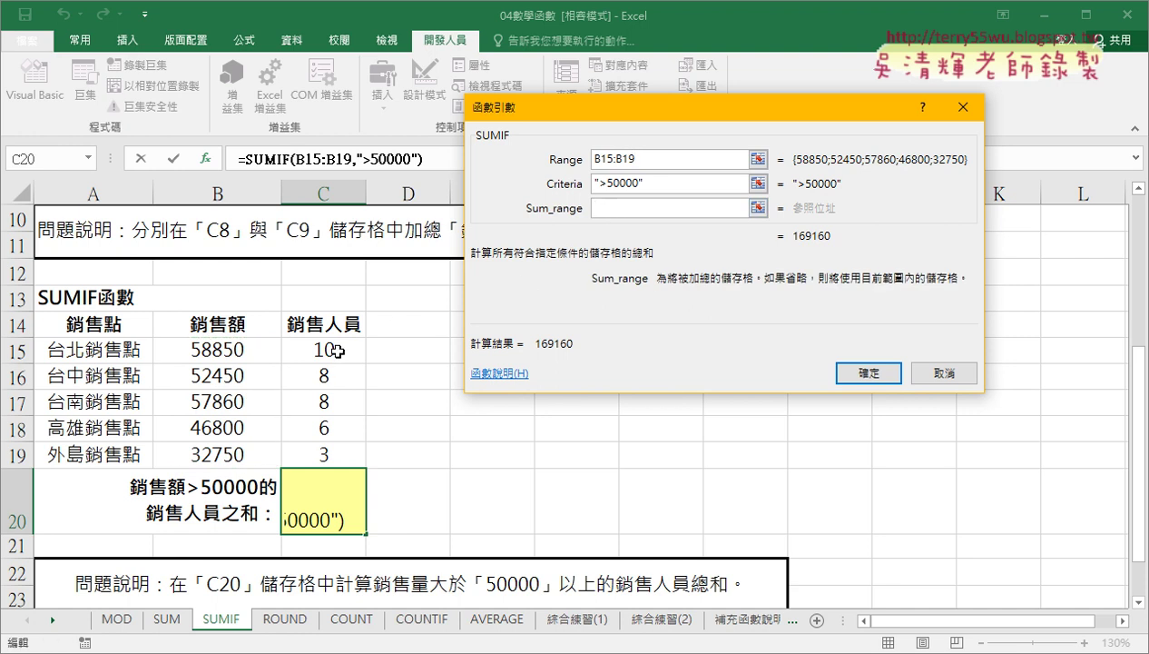
pyautogui.moveTo(327, 352); pyautogui.dragTo(324, 454)
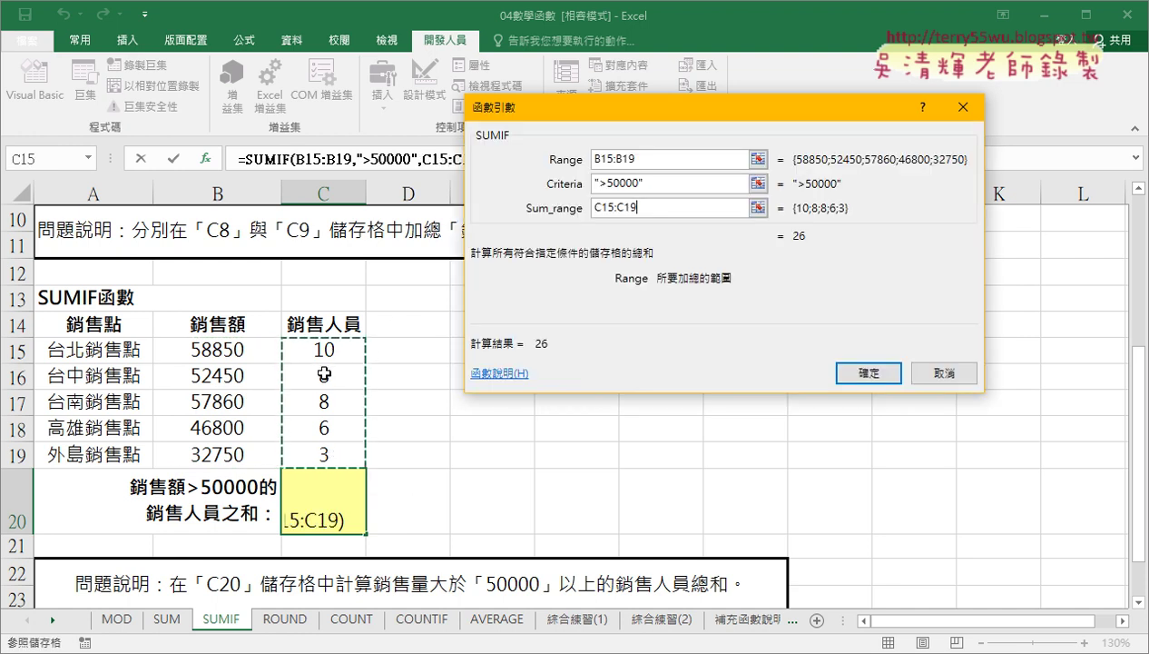
pyautogui.click(874, 373)
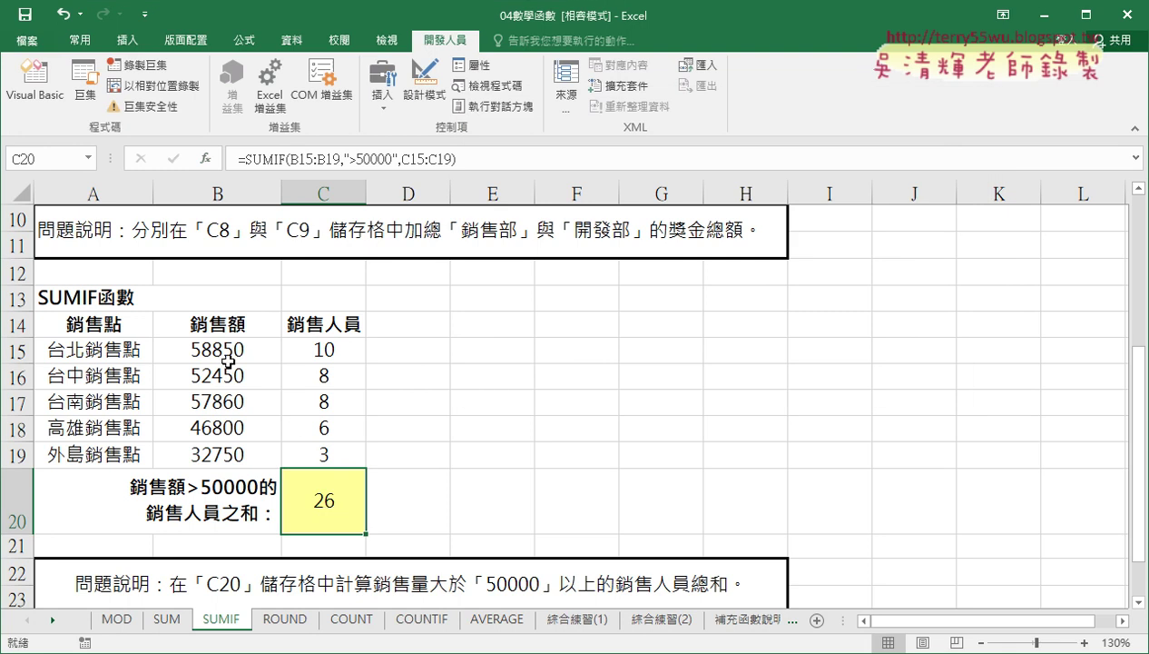
# - Open the 007產線人員工資之和 workbook from File Explorer
pyautogui.moveTo(210, 352)
pyautogui.mouseDown()
pyautogui.moveTo(210, 395)
pyautogui.moveTo(316, 400)
pyautogui.mouseUp()
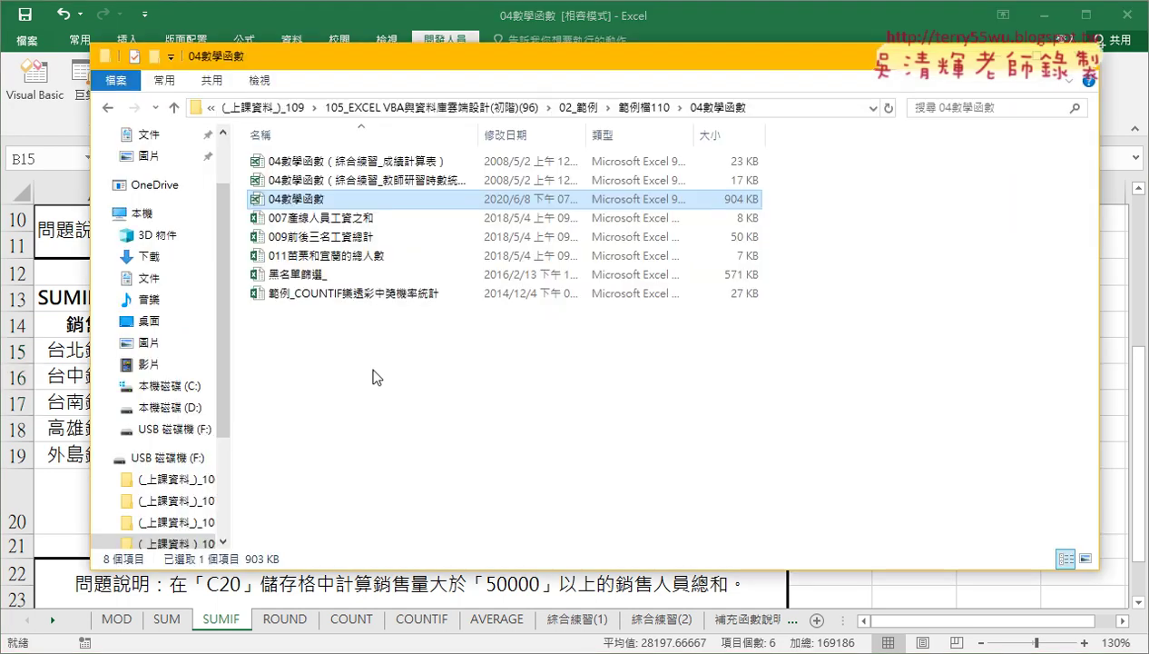
pyautogui.click(362, 223)
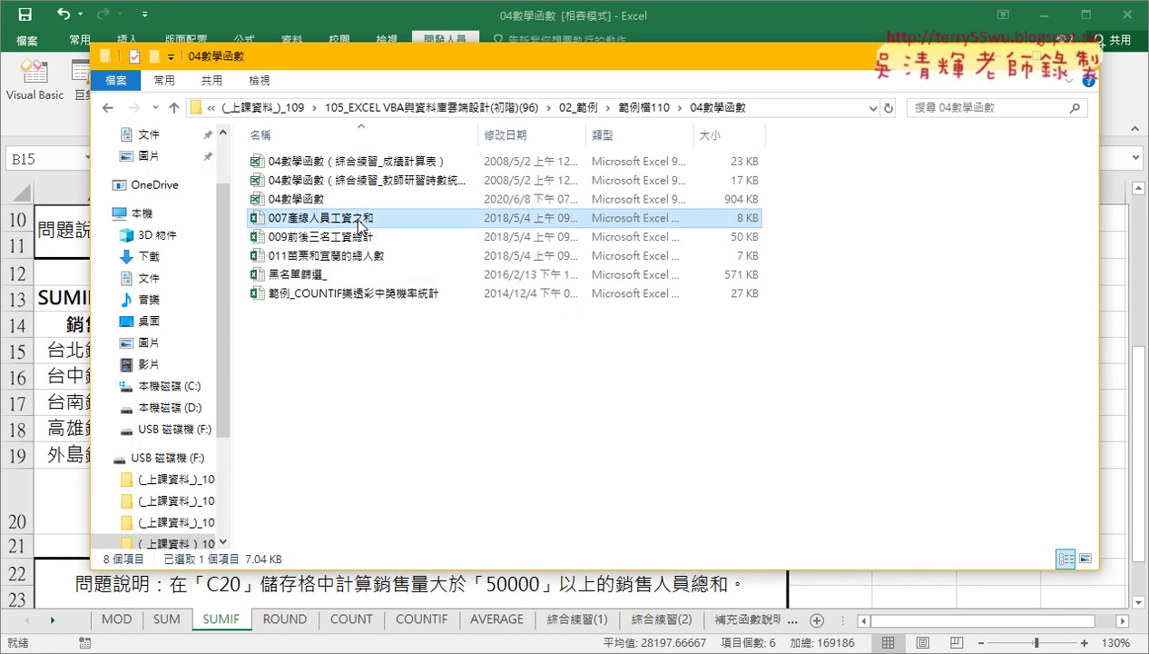
pyautogui.doubleClick(361, 222)
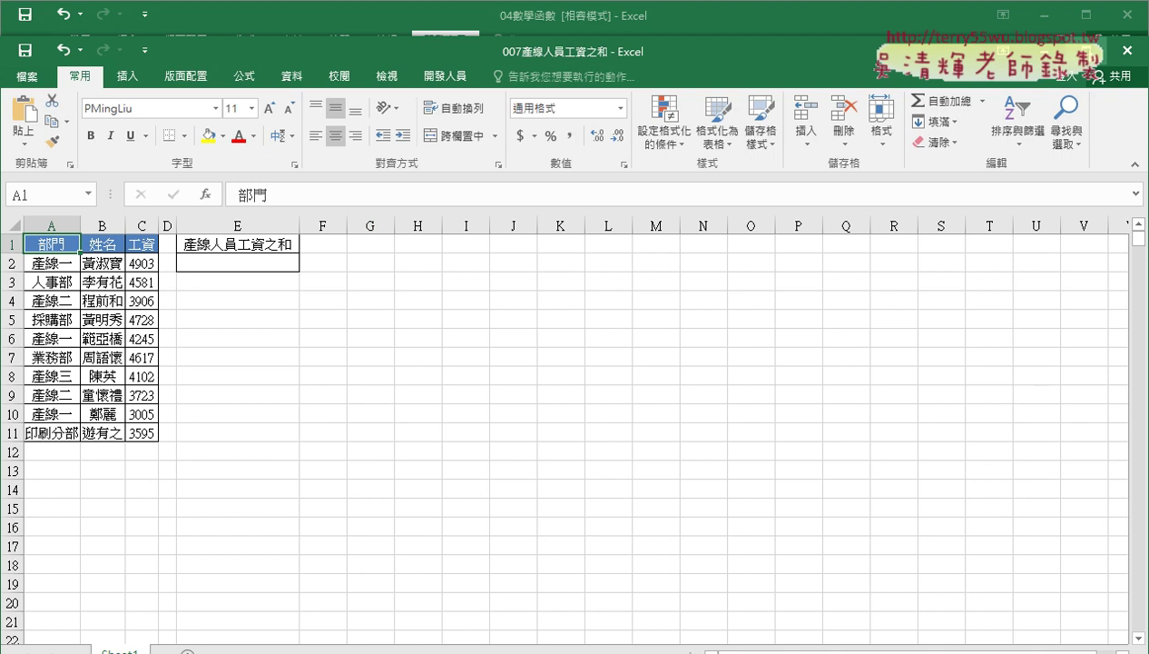
# - Maximize the workbook window and zoom the sheet to 150%
pyautogui.click(1085, 51)
pyautogui.click(1096, 644)
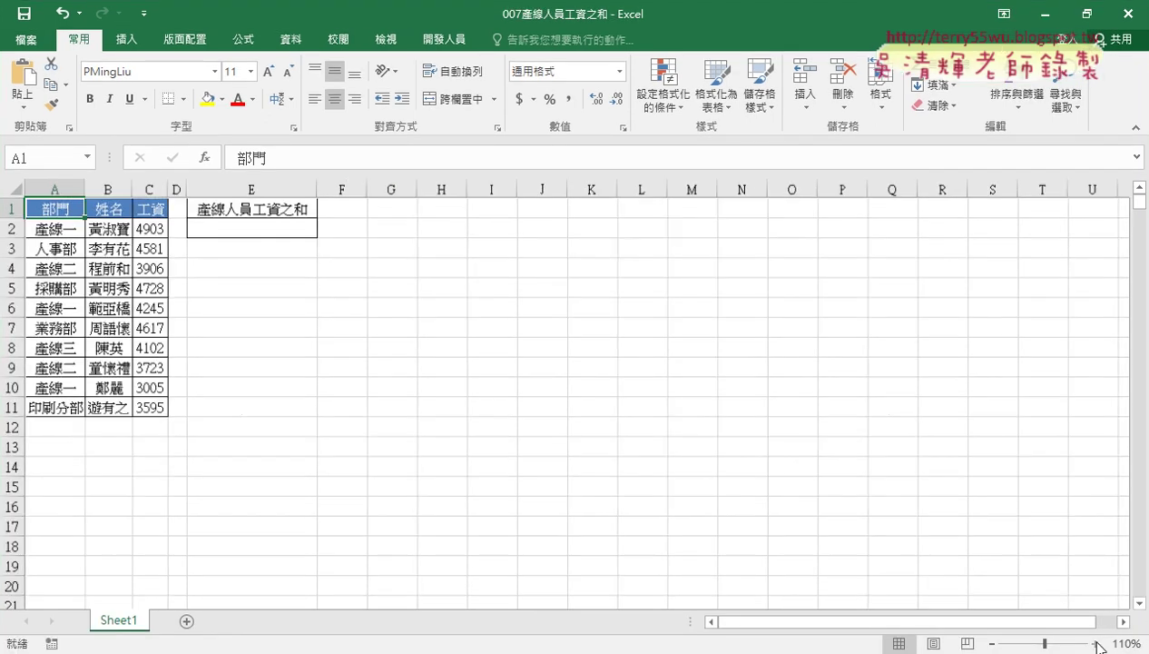
pyautogui.click(1096, 643)
pyautogui.click(1096, 644)
pyautogui.click(1096, 644)
pyautogui.click(1095, 643)
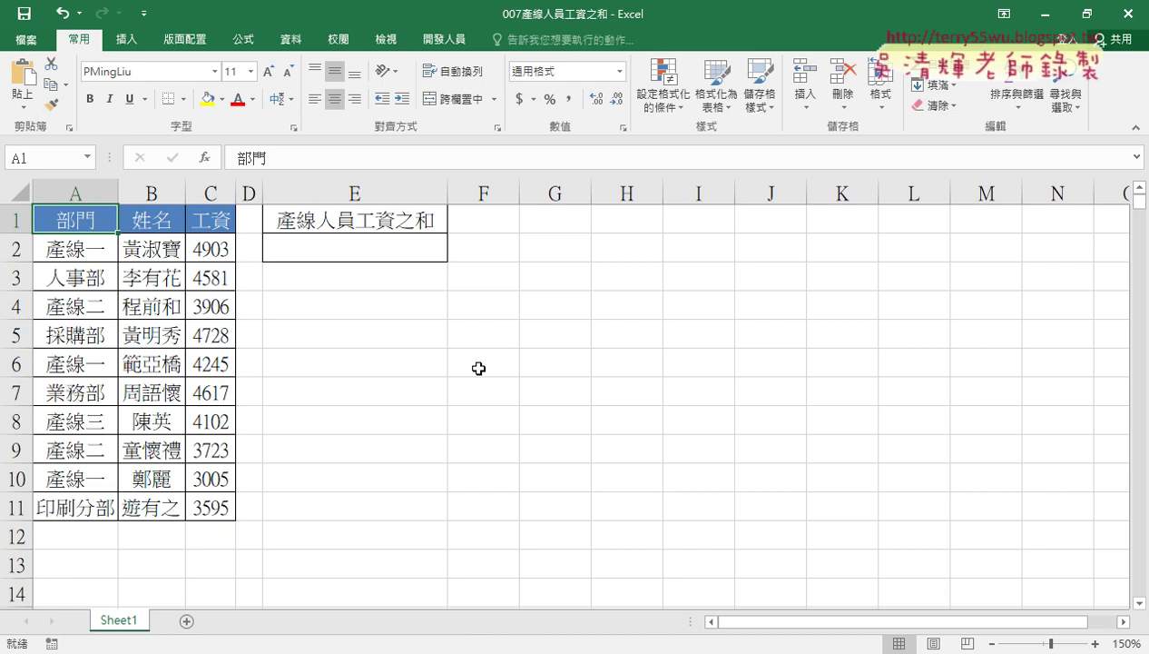
pyautogui.click(368, 249)
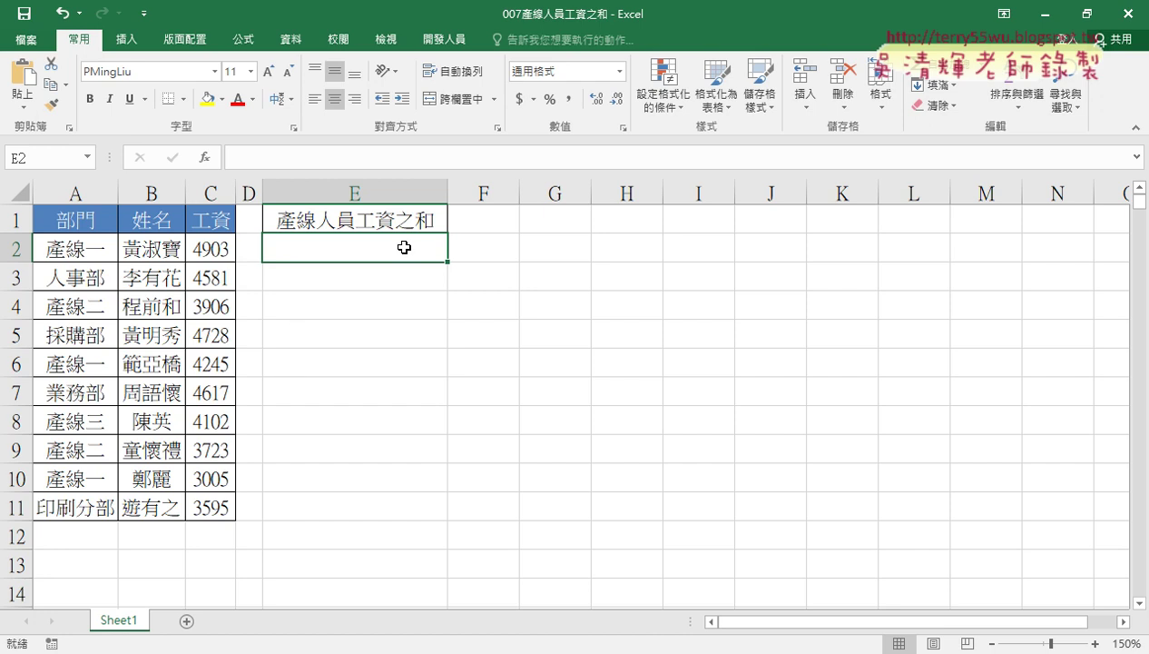
pyautogui.click(293, 220)
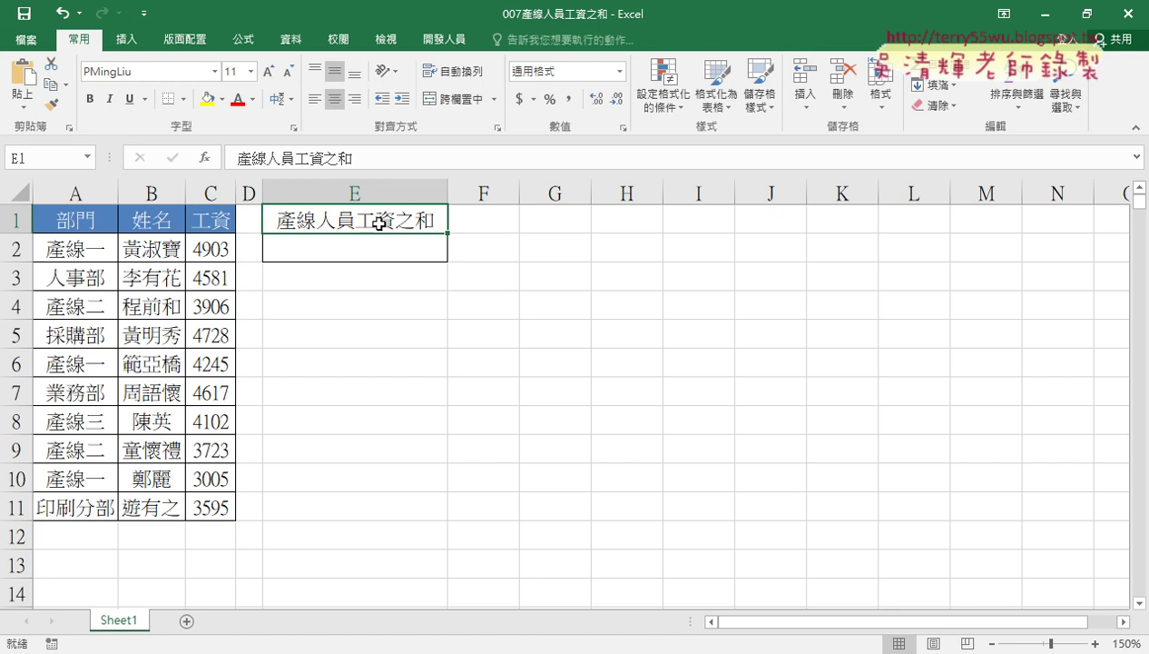
pyautogui.click(77, 193)
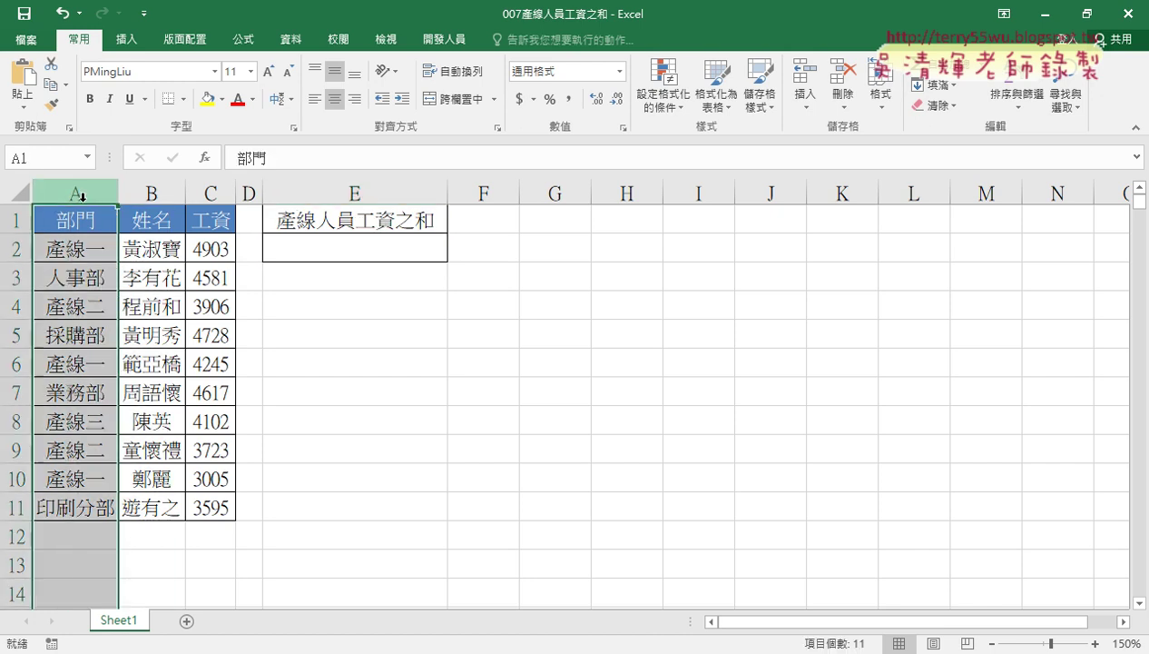
# - Insert SUMIF in E2 with criteria 產線 and range A2:A11
pyautogui.click(413, 242)
pyautogui.click(205, 157)
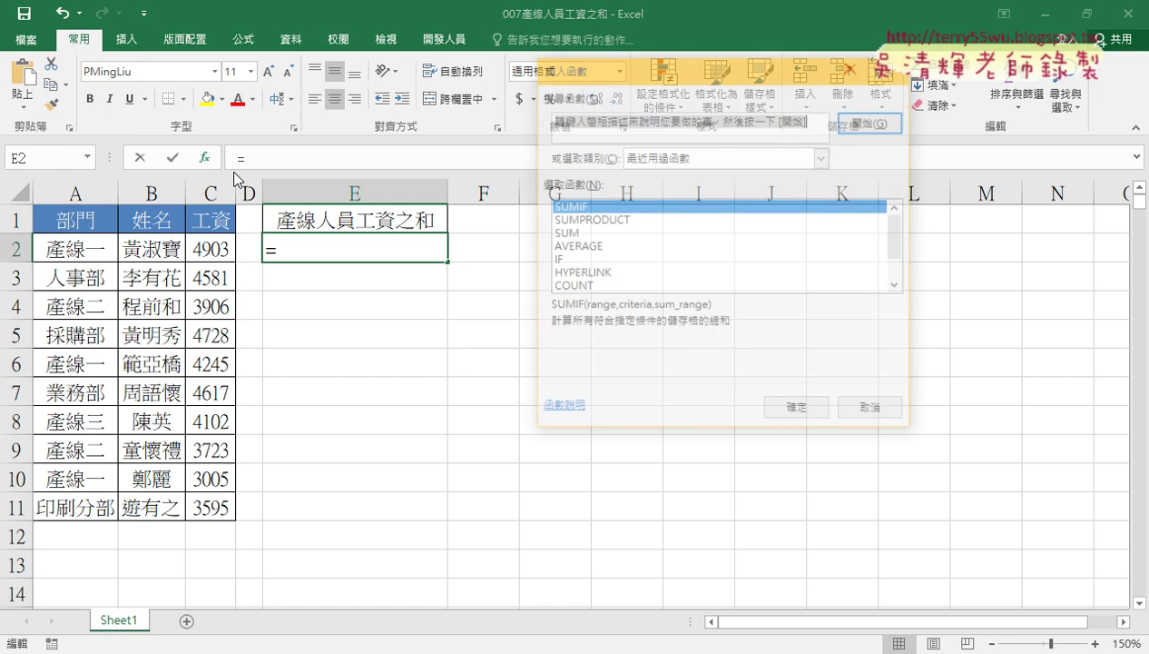
pyautogui.doubleClick(619, 208)
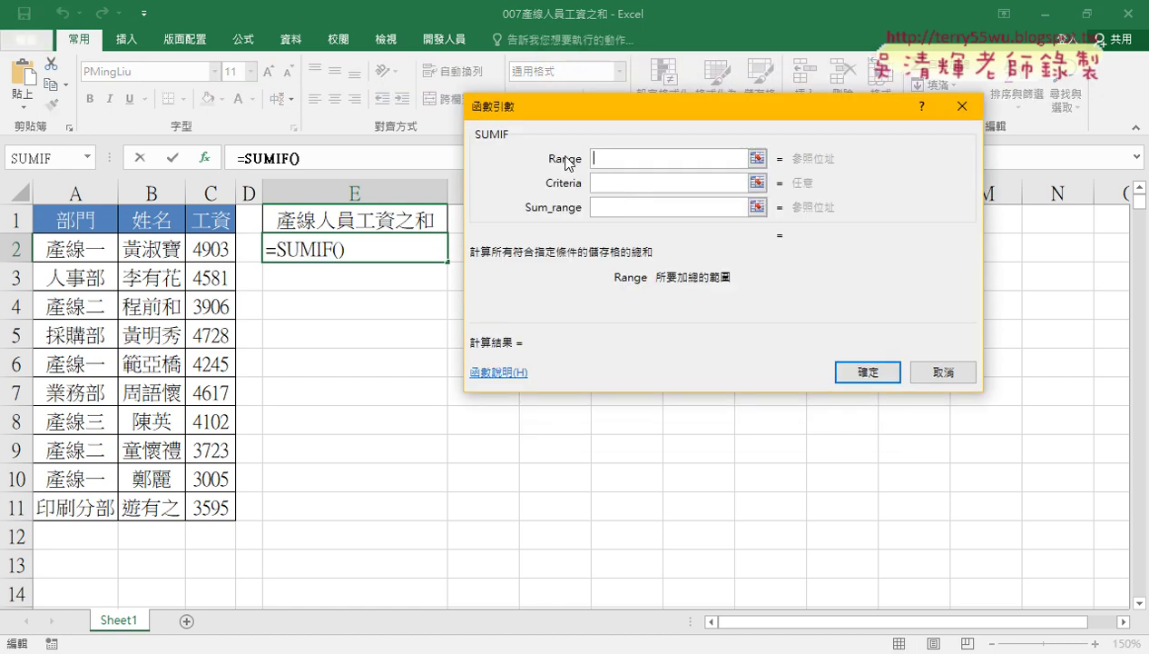
pyautogui.click(599, 182)
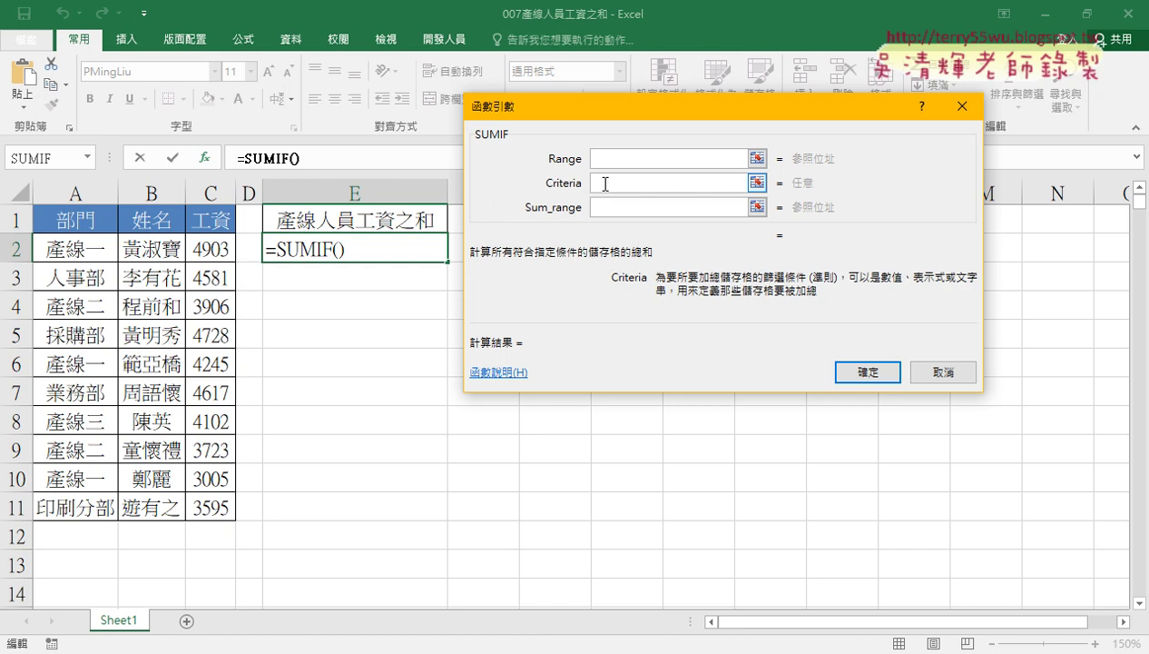
pyautogui.write('ㄔㄢ')
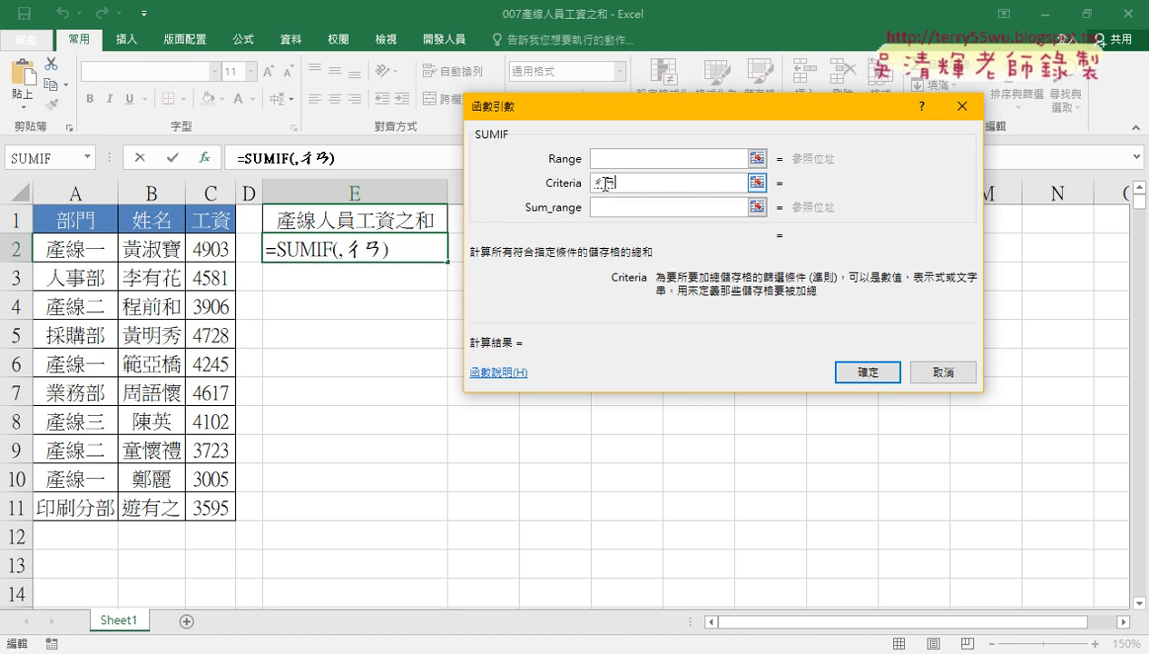
pyautogui.write('3ㄒㄧㄢ')
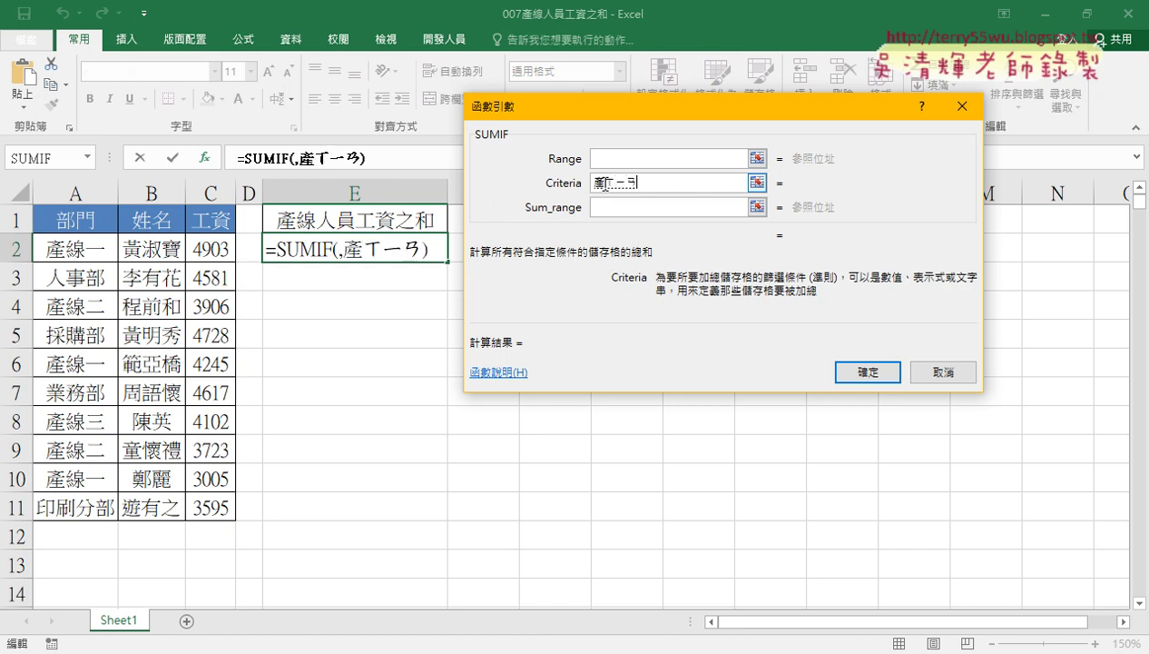
pyautogui.write('4')
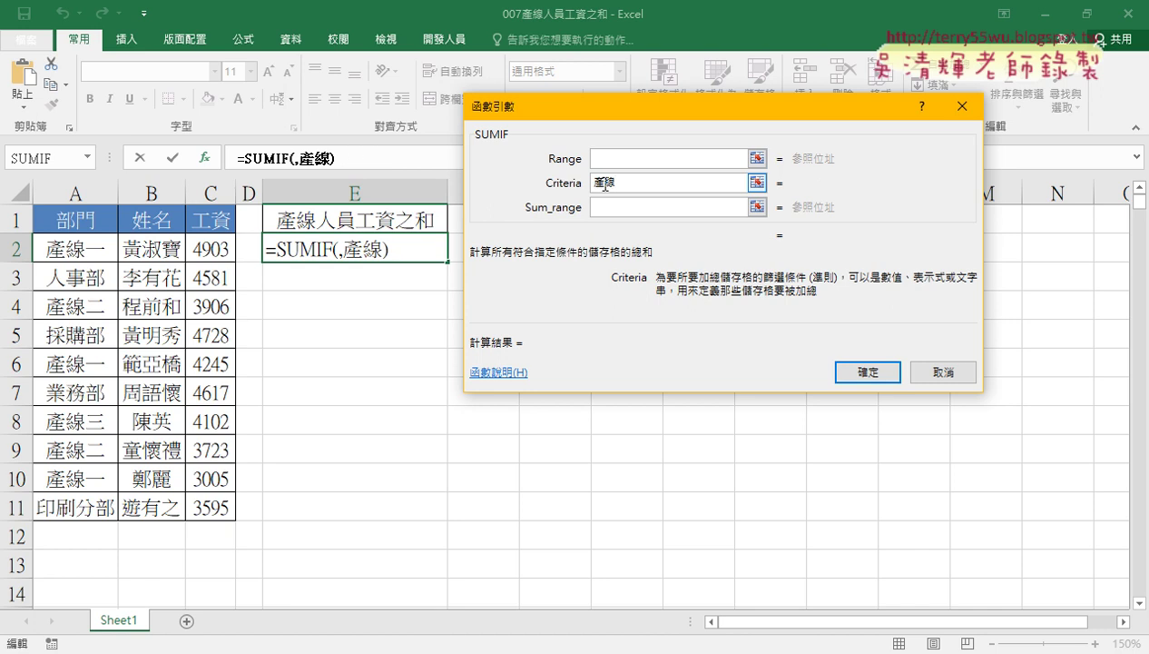
pyautogui.click(603, 161)
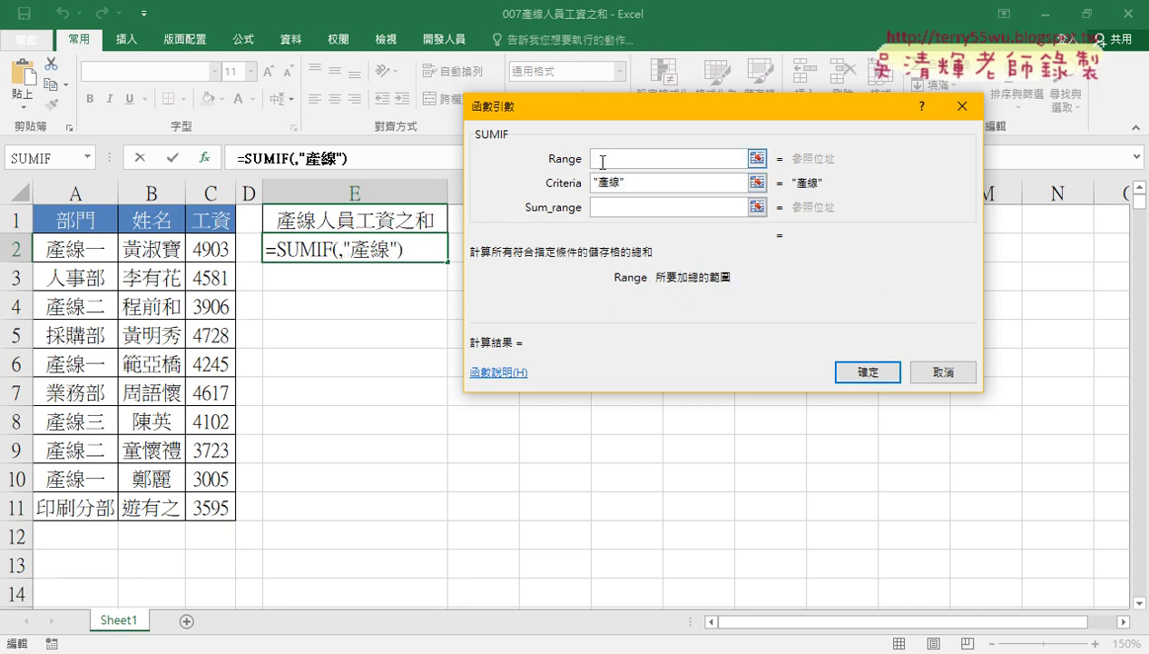
pyautogui.moveTo(79, 252); pyautogui.dragTo(76, 336)
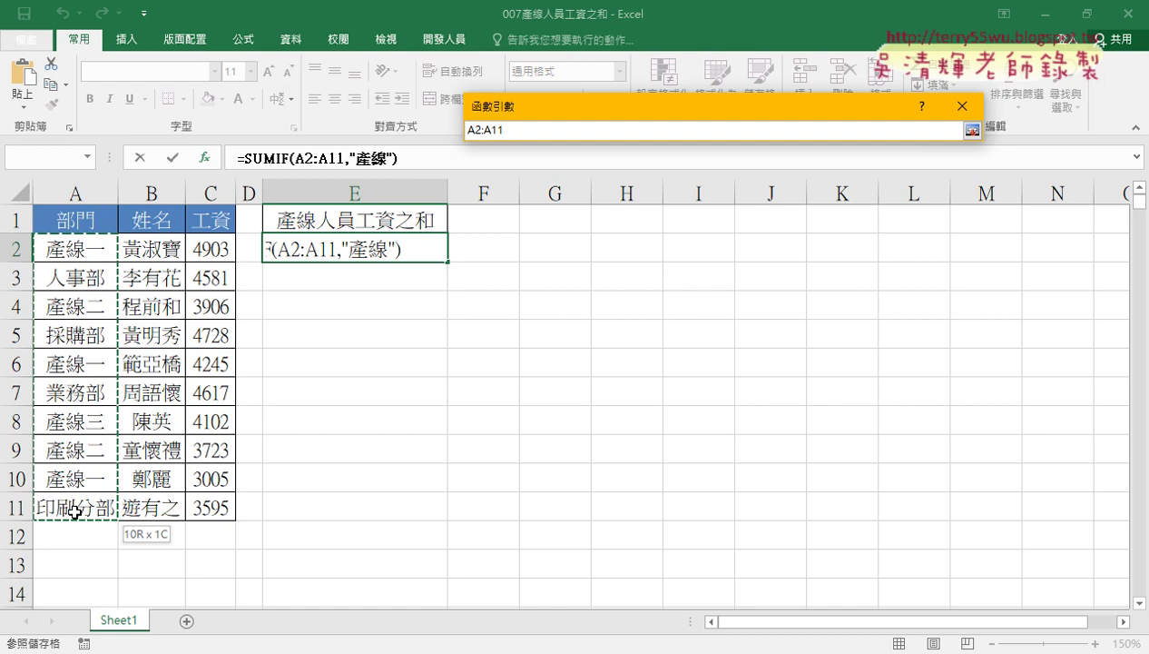
pyautogui.moveTo(74, 511); pyautogui.dragTo(74, 511)
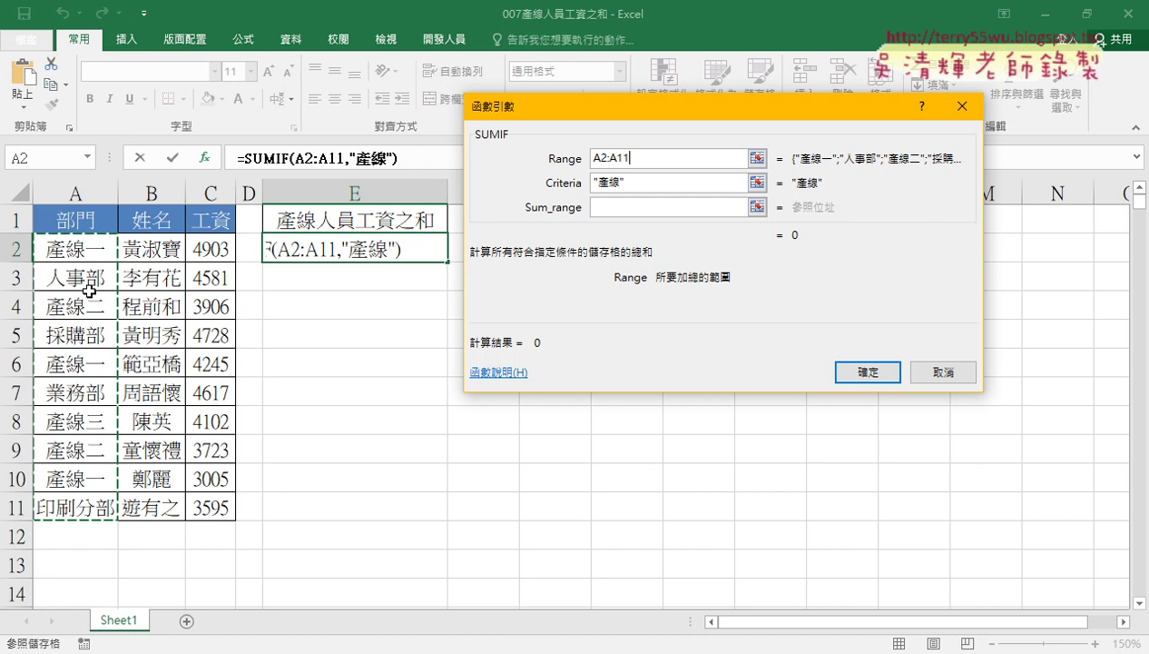
pyautogui.click(602, 208)
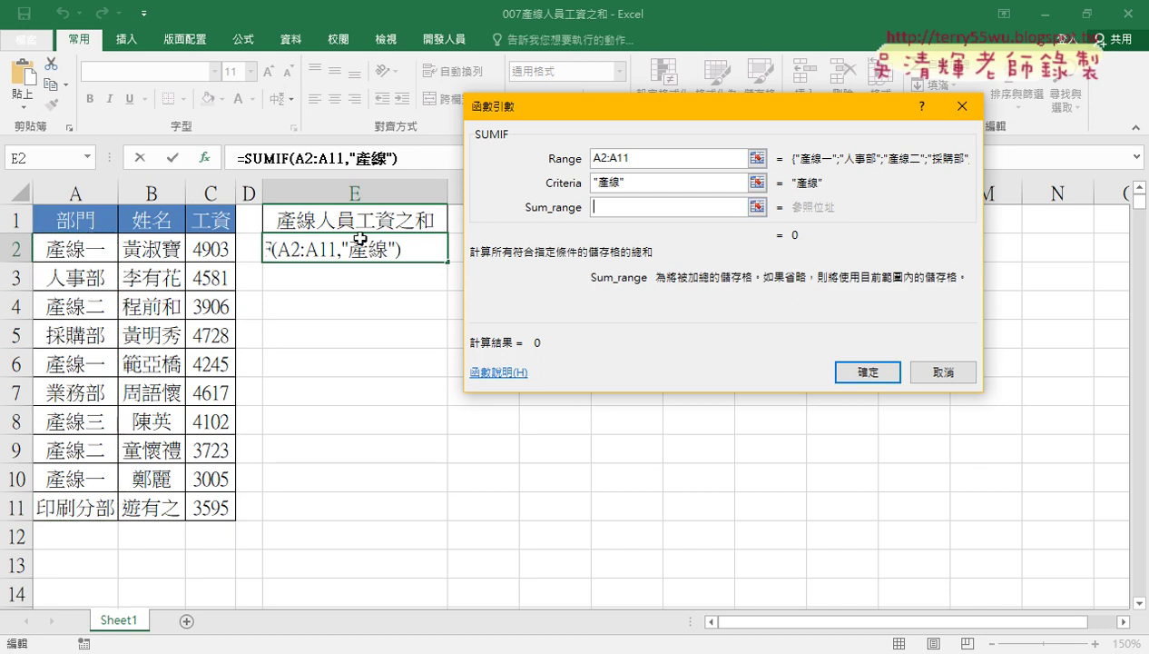
pyautogui.moveTo(225, 250); pyautogui.dragTo(223, 498)
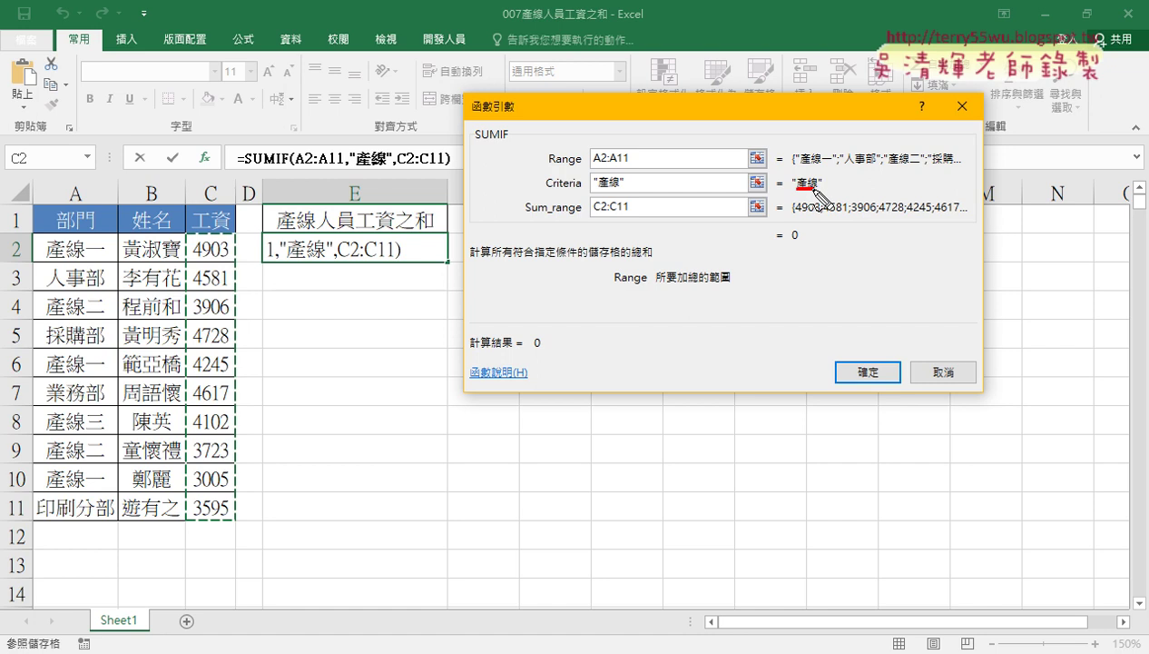
pyautogui.moveTo(797, 192); pyautogui.dragTo(817, 192)
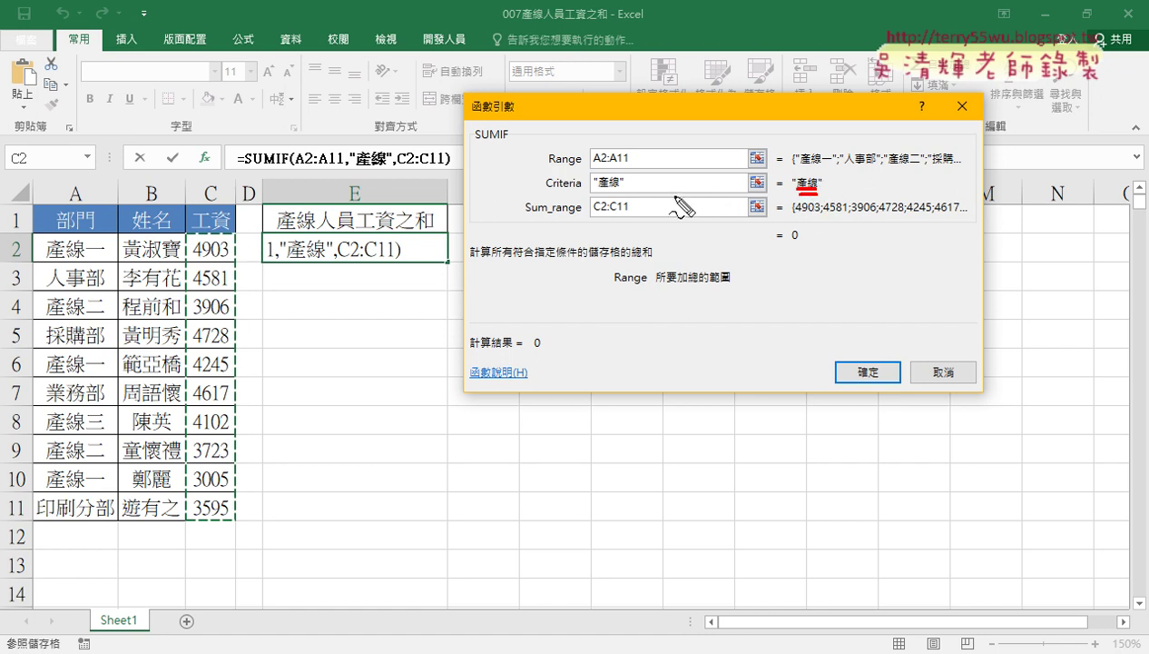
pyautogui.moveTo(103, 262)
pyautogui.mouseDown()
pyautogui.moveTo(42, 262)
pyautogui.moveTo(90, 273)
pyautogui.mouseUp()
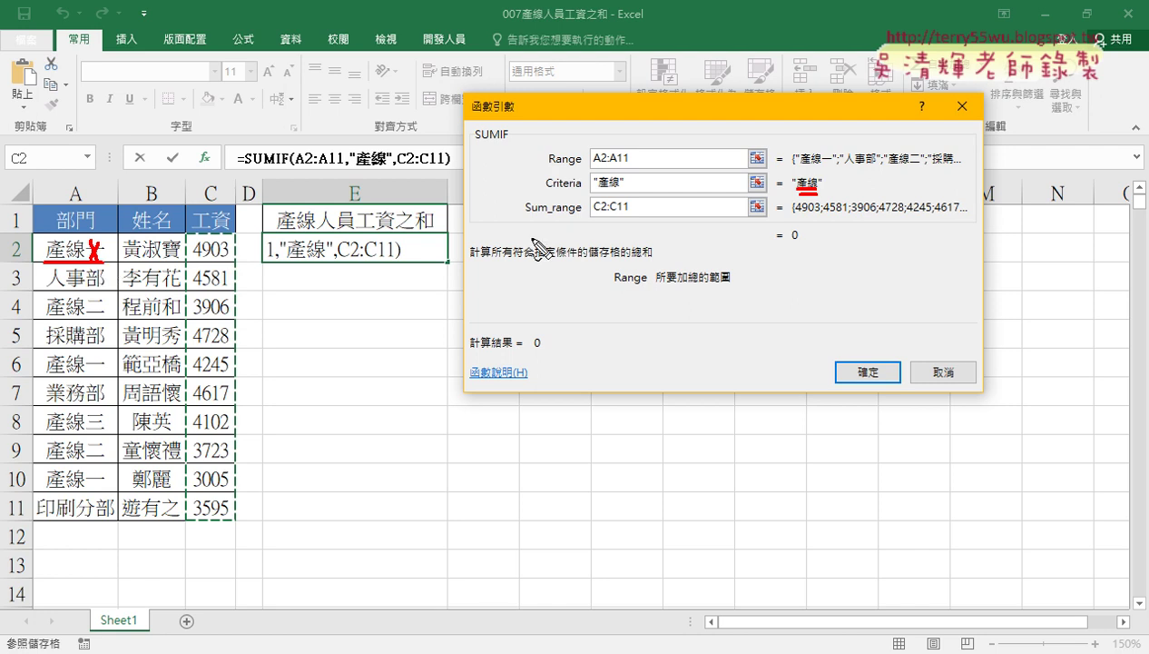
pyautogui.moveTo(533, 191); pyautogui.dragTo(630, 192)
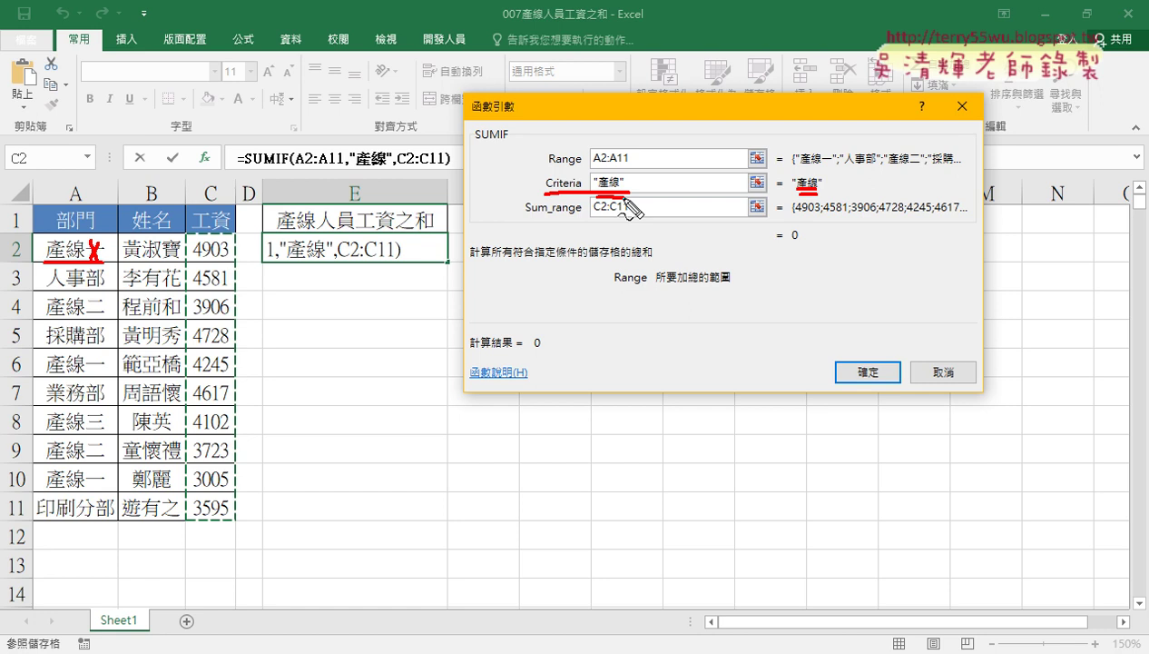
pyautogui.click(625, 205)
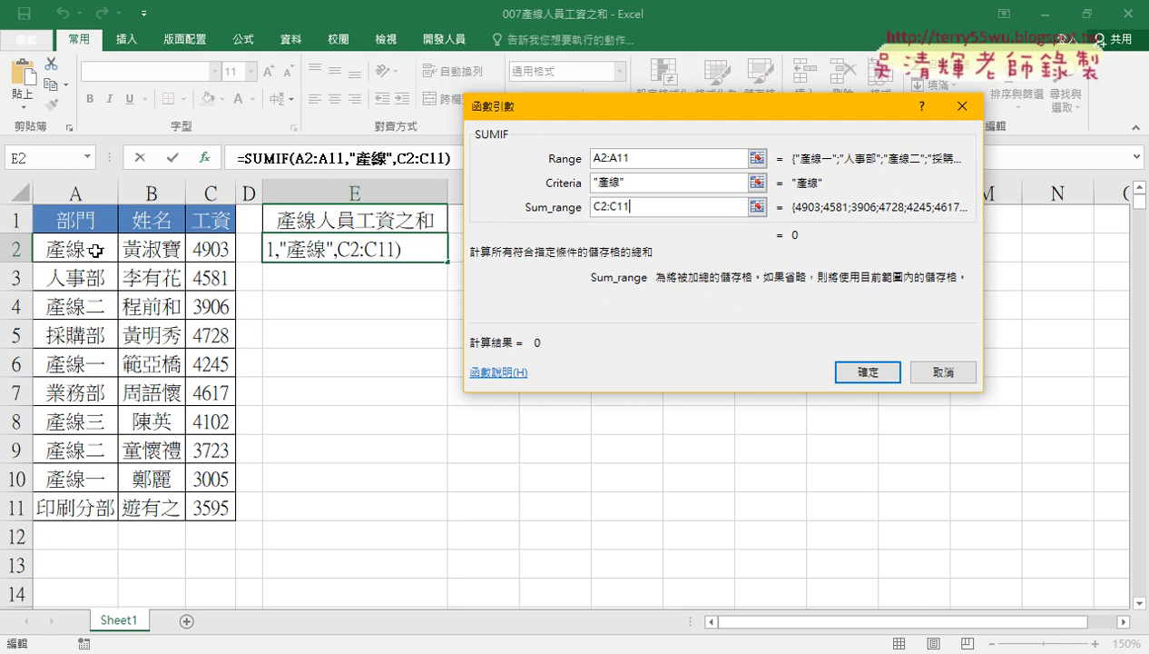
# - Try ?, * and ?? wildcards on the criterion, settling on 產線? for 23884
pyautogui.click(656, 182)
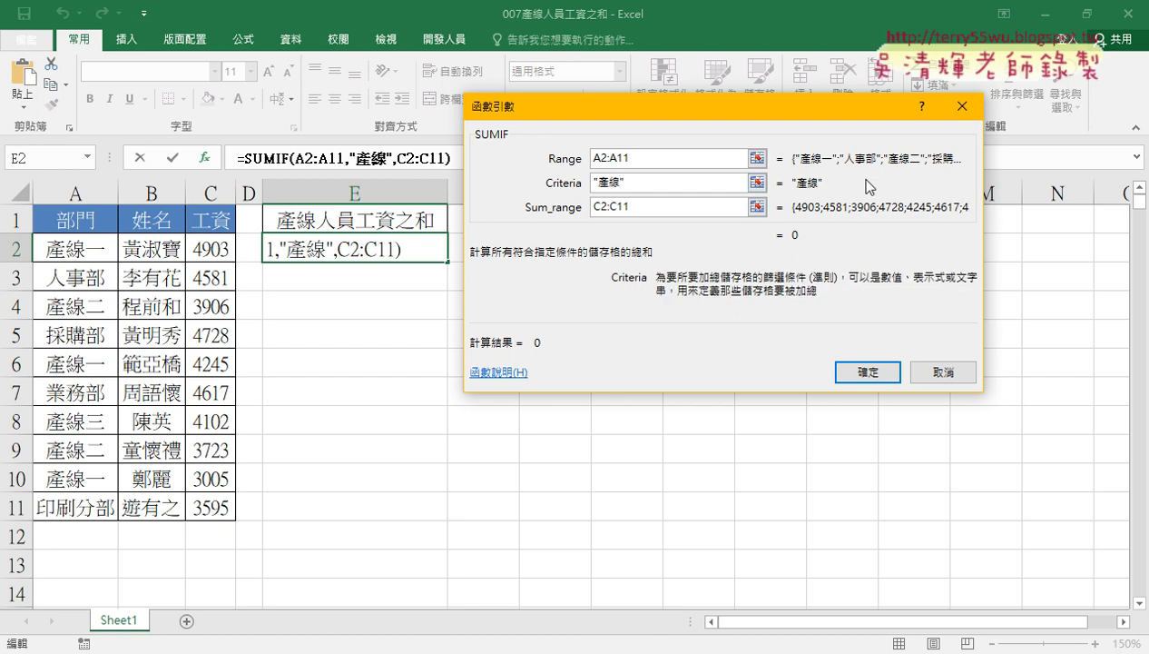
pyautogui.write('?')
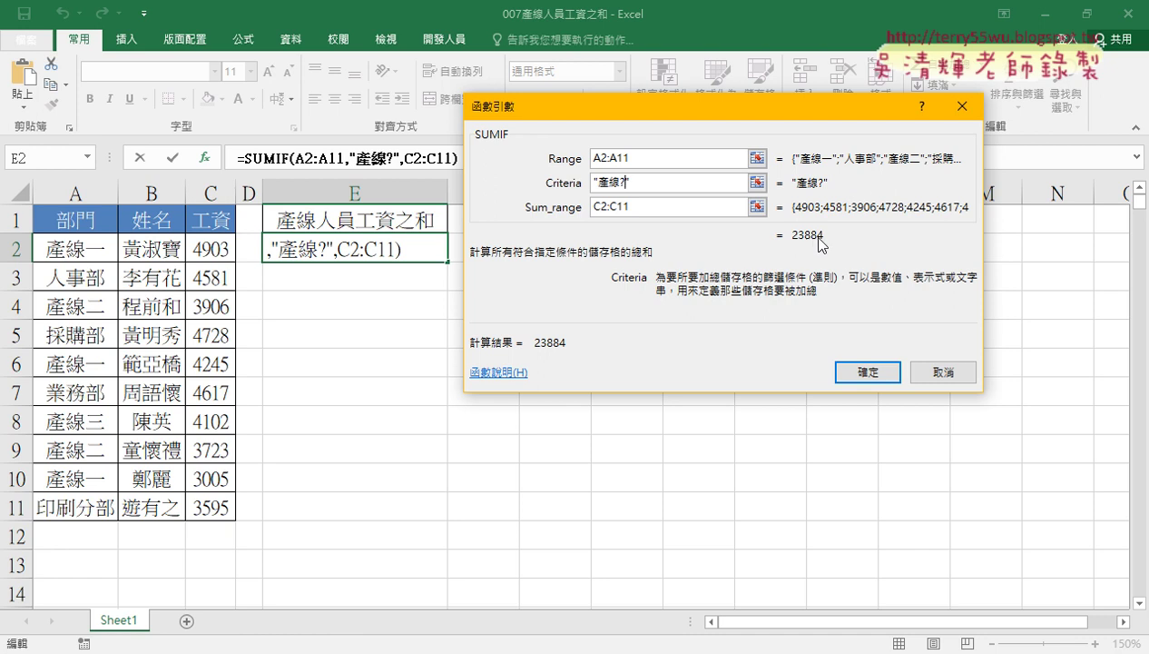
pyautogui.press('BackSpace')
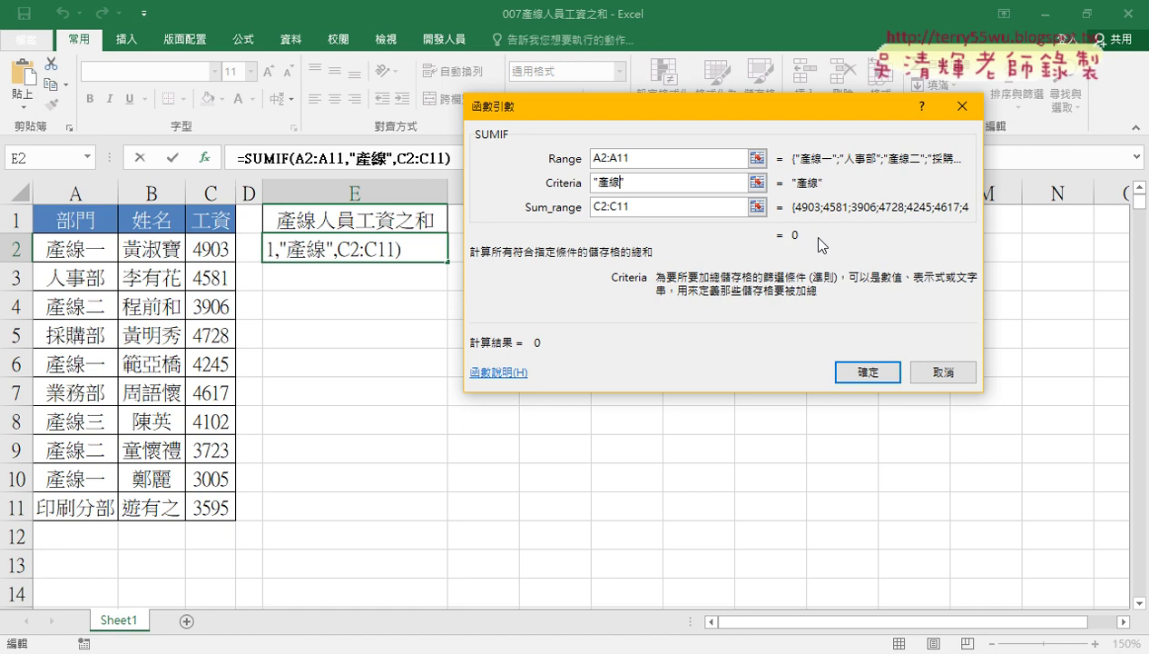
pyautogui.write('*')
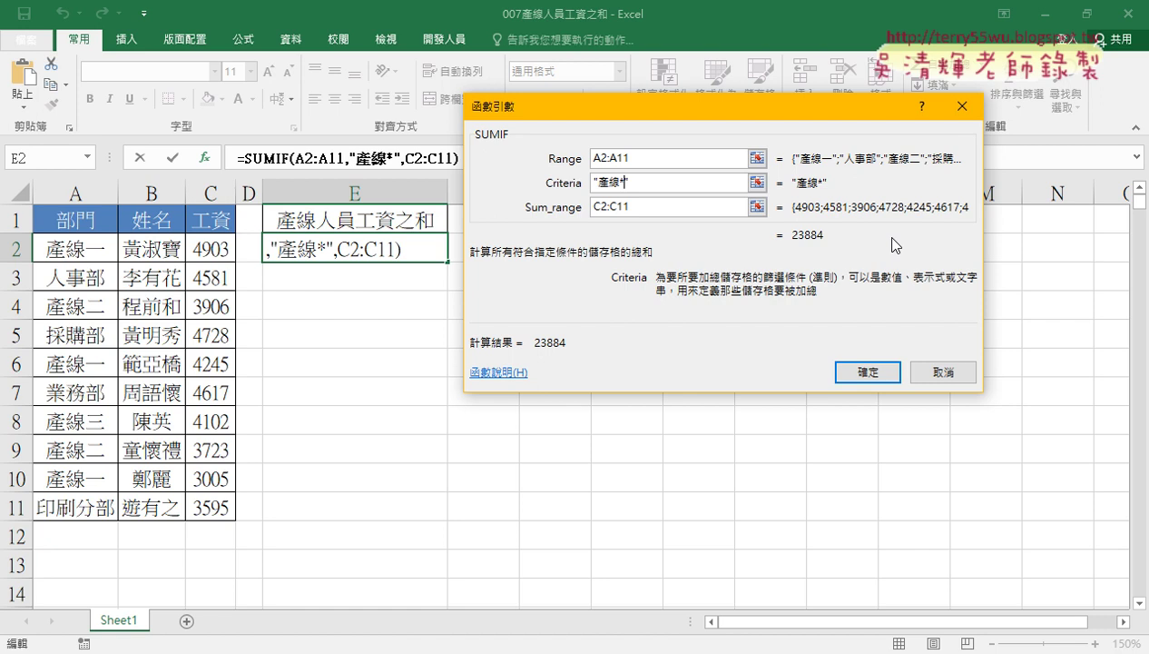
pyautogui.press('BackSpace')
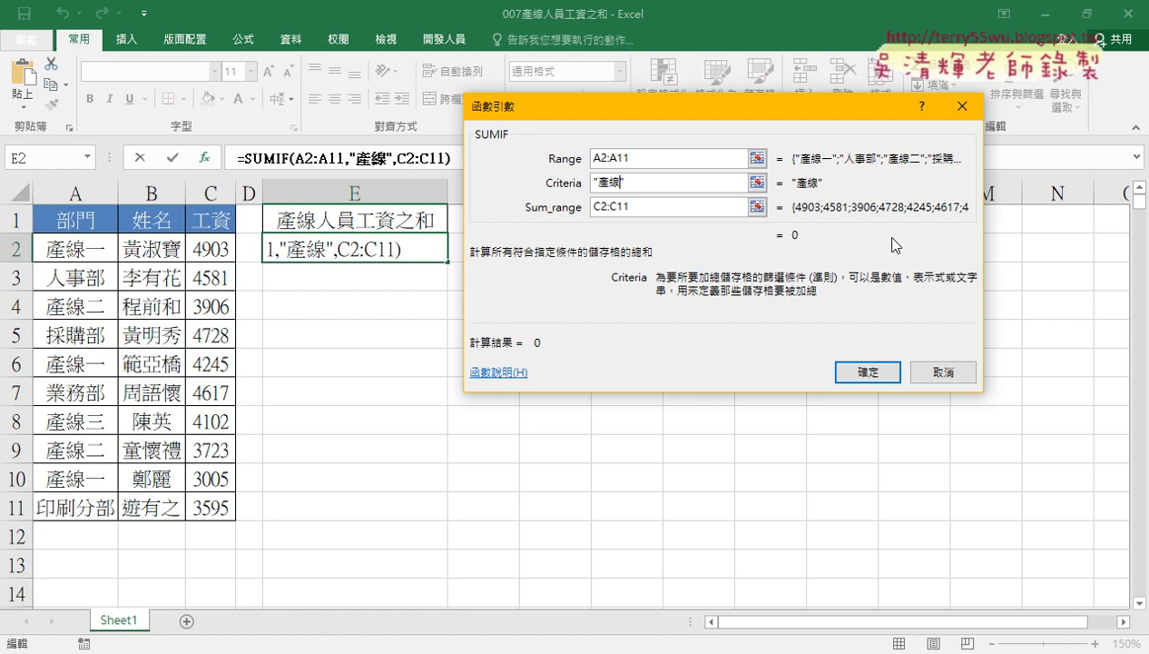
pyautogui.write('?')
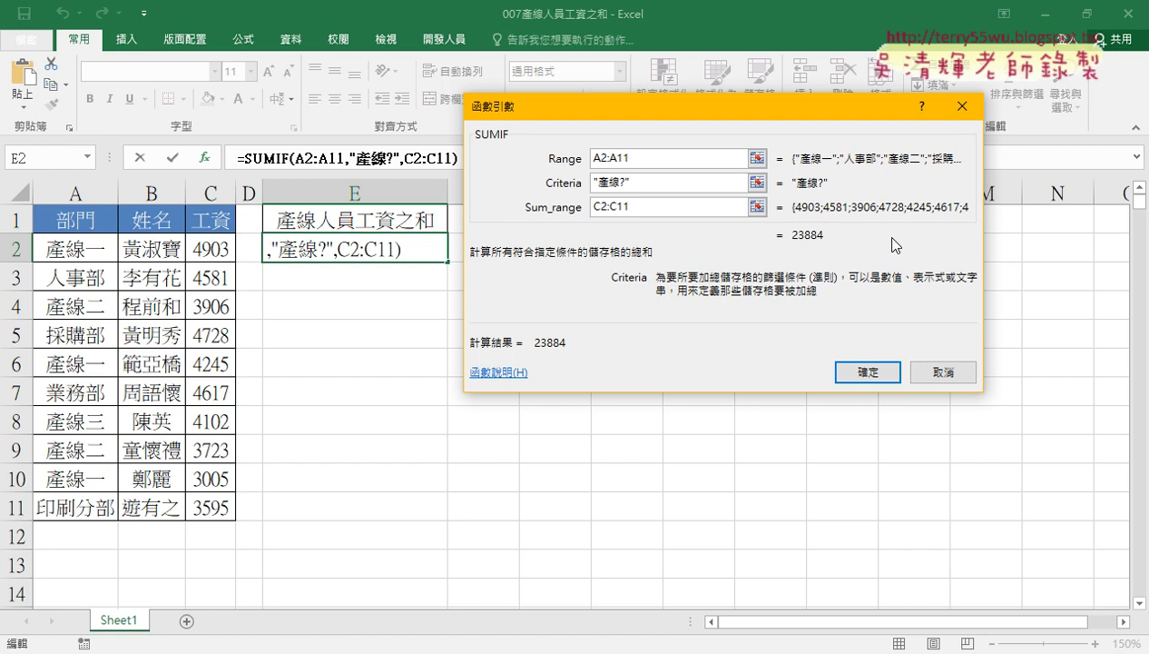
pyautogui.write('?')
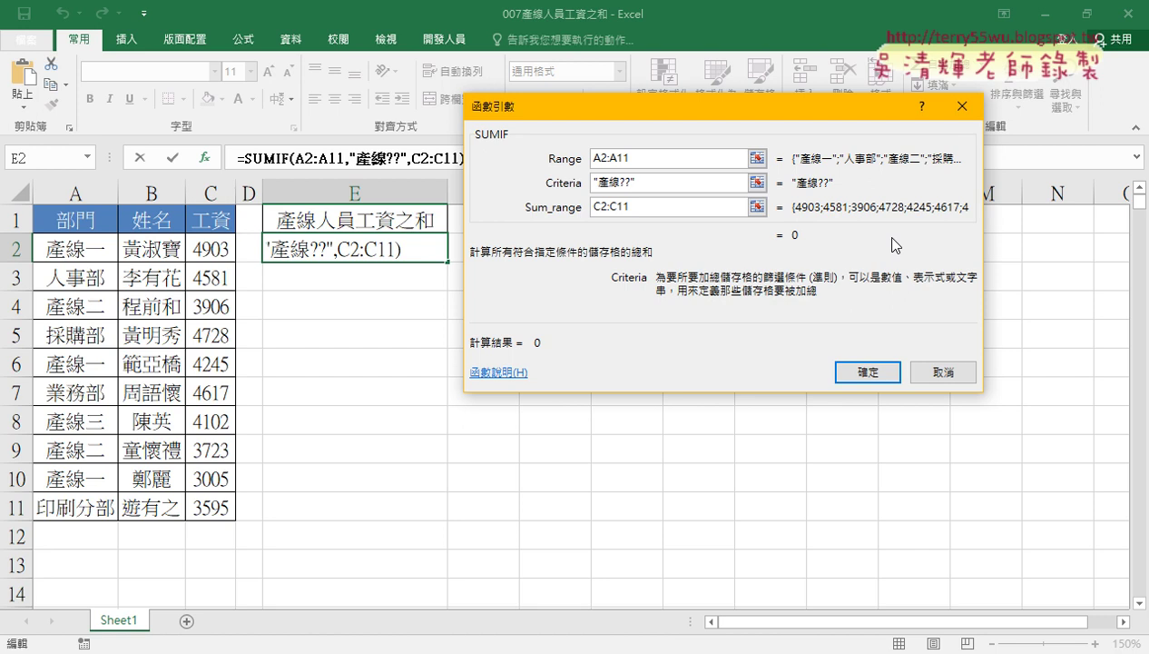
pyautogui.write('?')
pyautogui.press('BackSpace')
pyautogui.press('BackSpace')
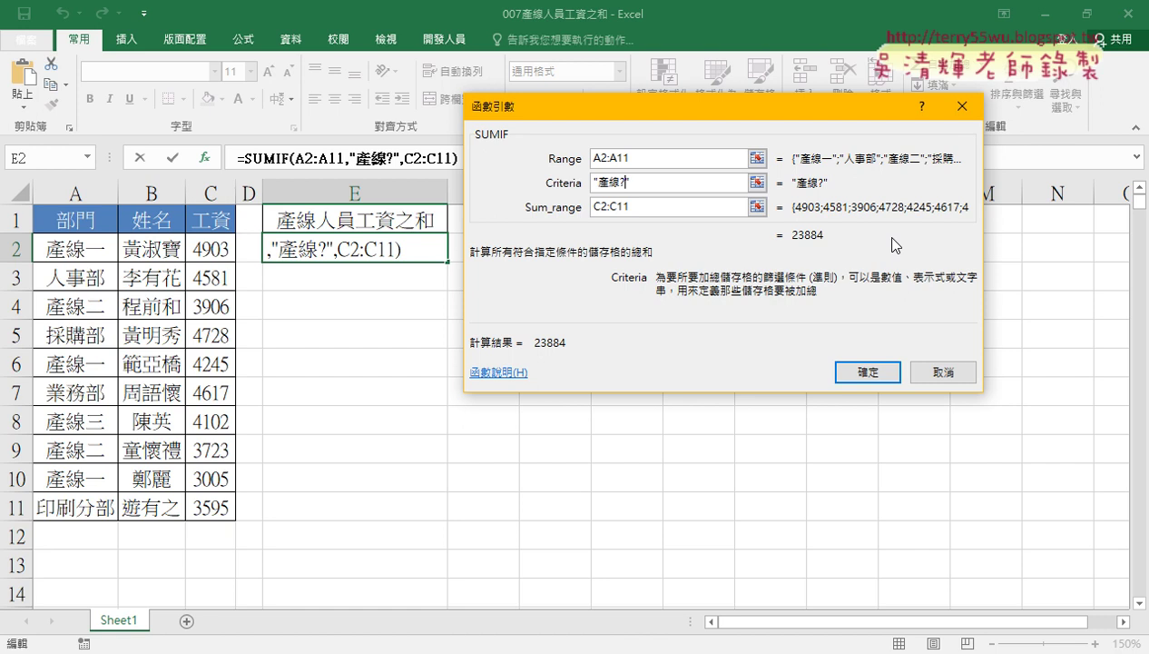
# - Test 產線*, *產線* and *產線 as criteria, ending on 產線* totalling 23884
pyautogui.press('BackSpace')
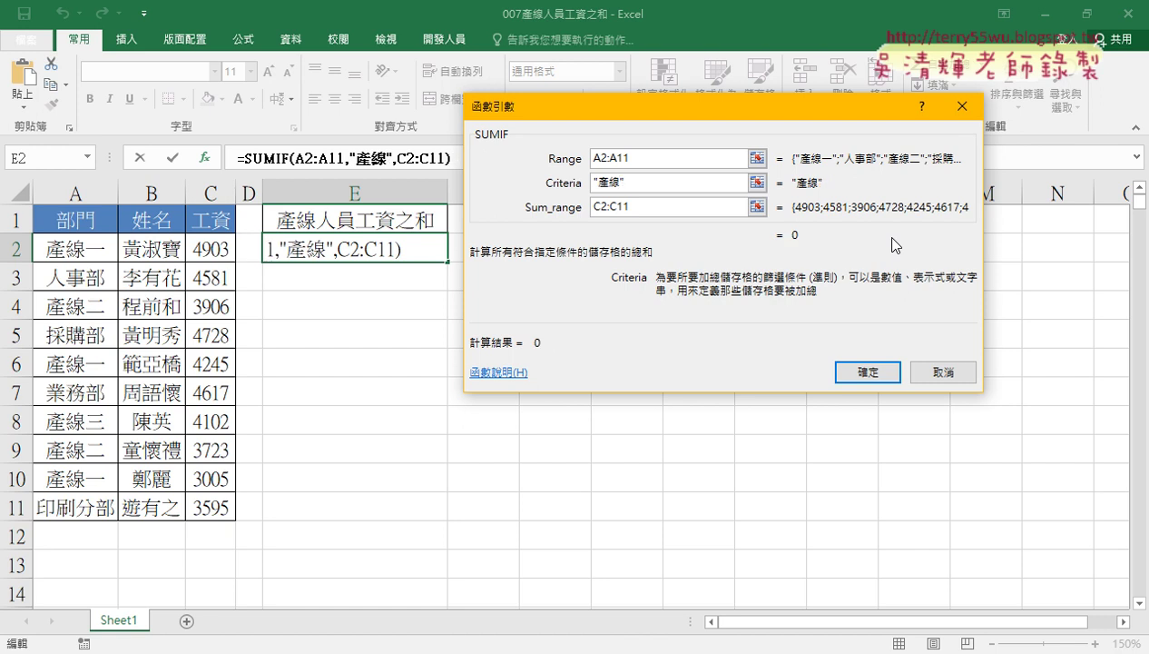
pyautogui.write('*')
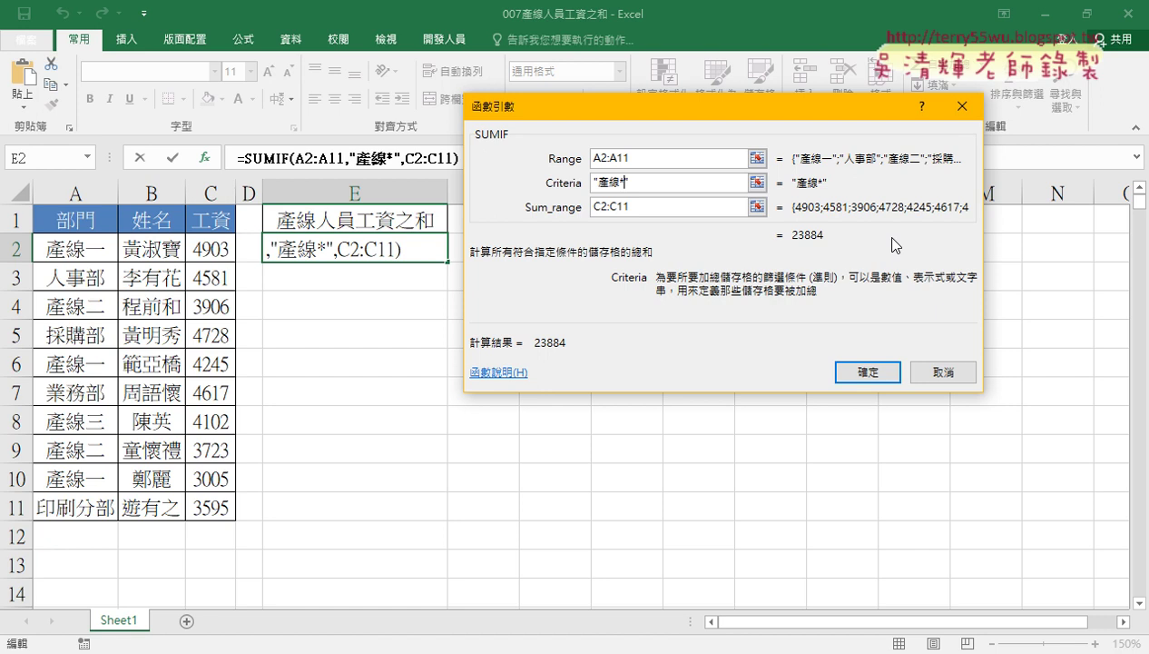
pyautogui.press('Left')
pyautogui.press('Left')
pyautogui.press('Left')
pyautogui.press('Left')
pyautogui.write('*')
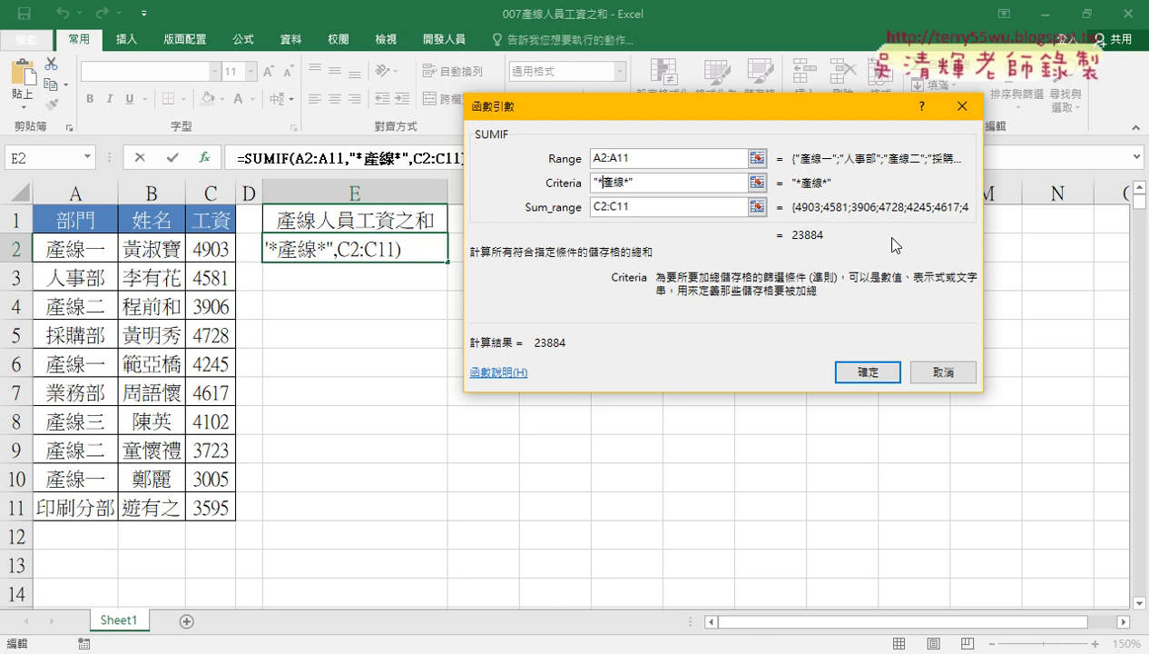
pyautogui.press('BackSpace')
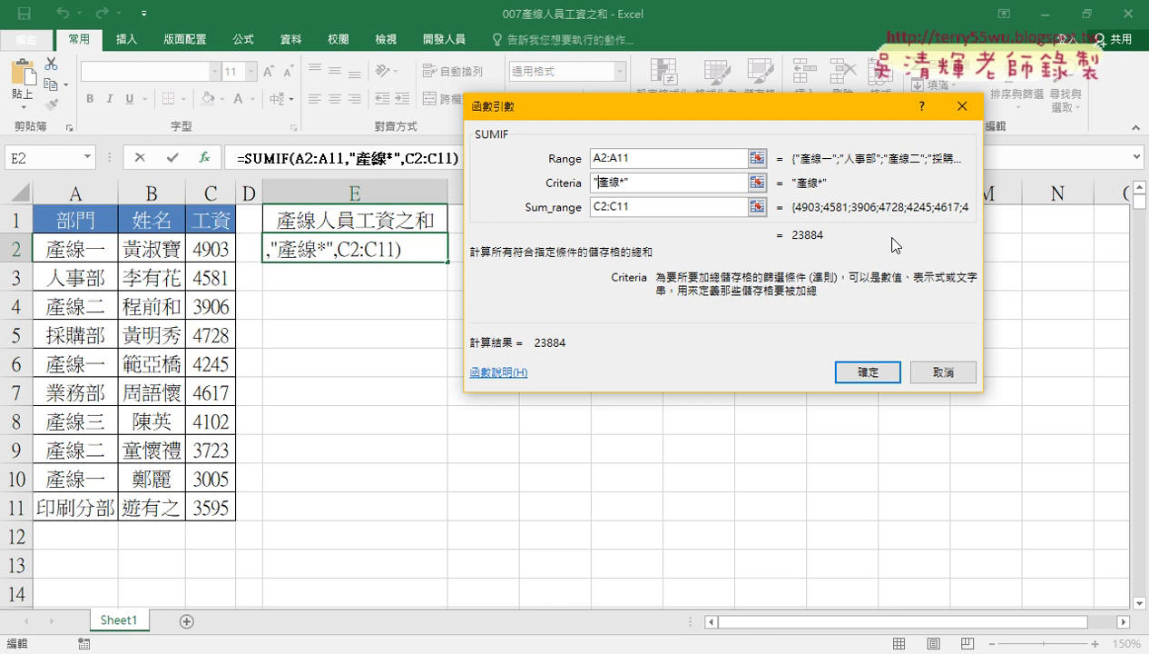
pyautogui.write('*')
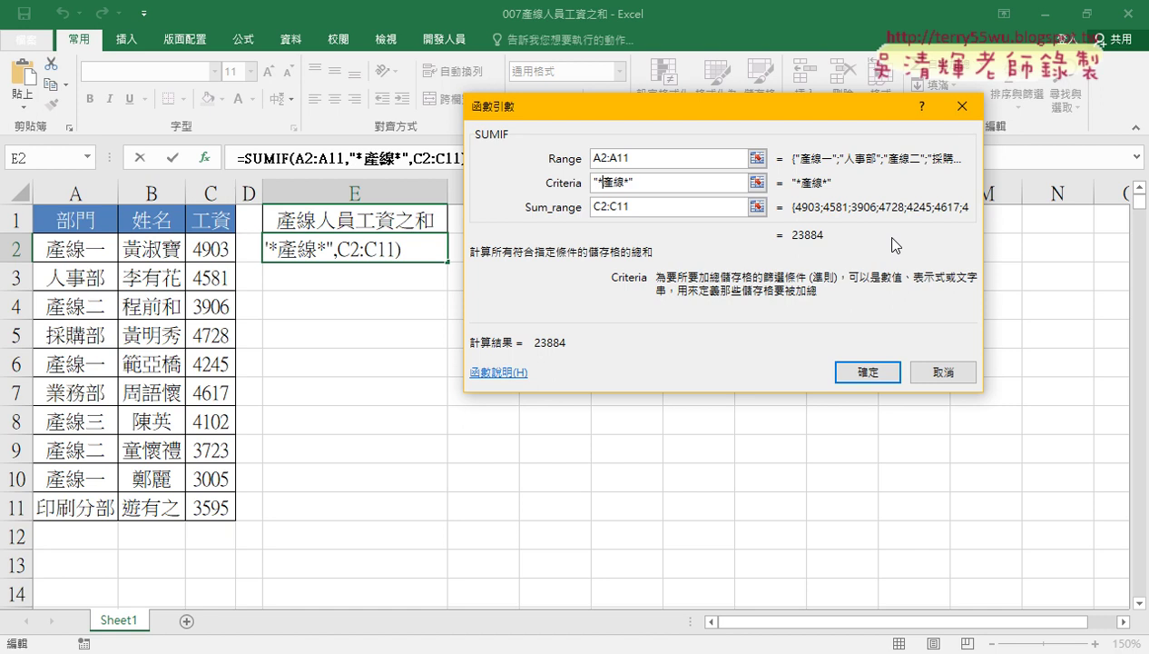
pyautogui.press('Right')
pyautogui.press('Right')
pyautogui.press('Delete')
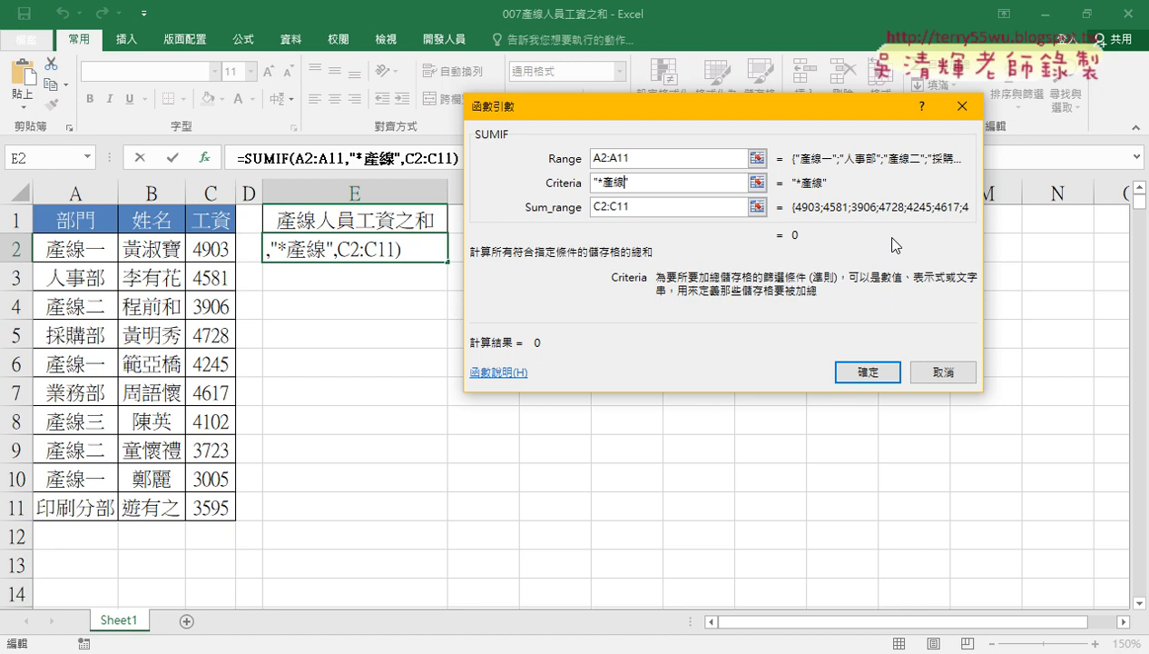
pyautogui.press('Left')
pyautogui.press('Left')
pyautogui.press('BackSpace')
pyautogui.press('Right')
pyautogui.press('Right')
pyautogui.write('*')
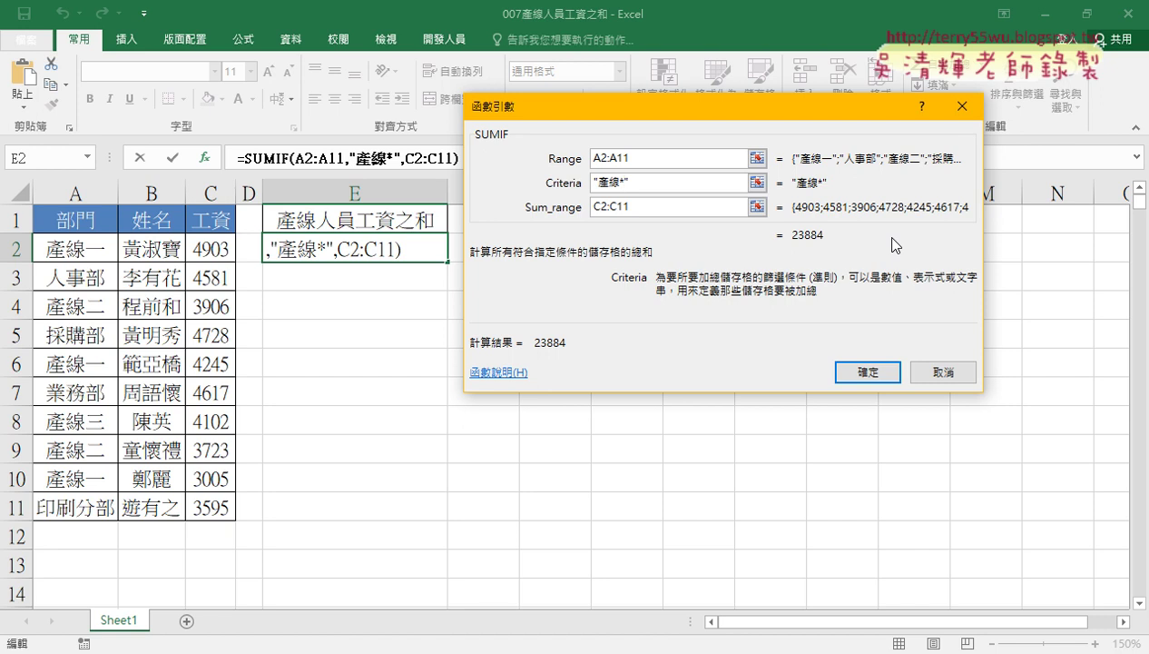
# - Accept the 產線* SUMIF so E2 shows 23884, then place a copy of Sheet1 after it
pyautogui.click(869, 373)
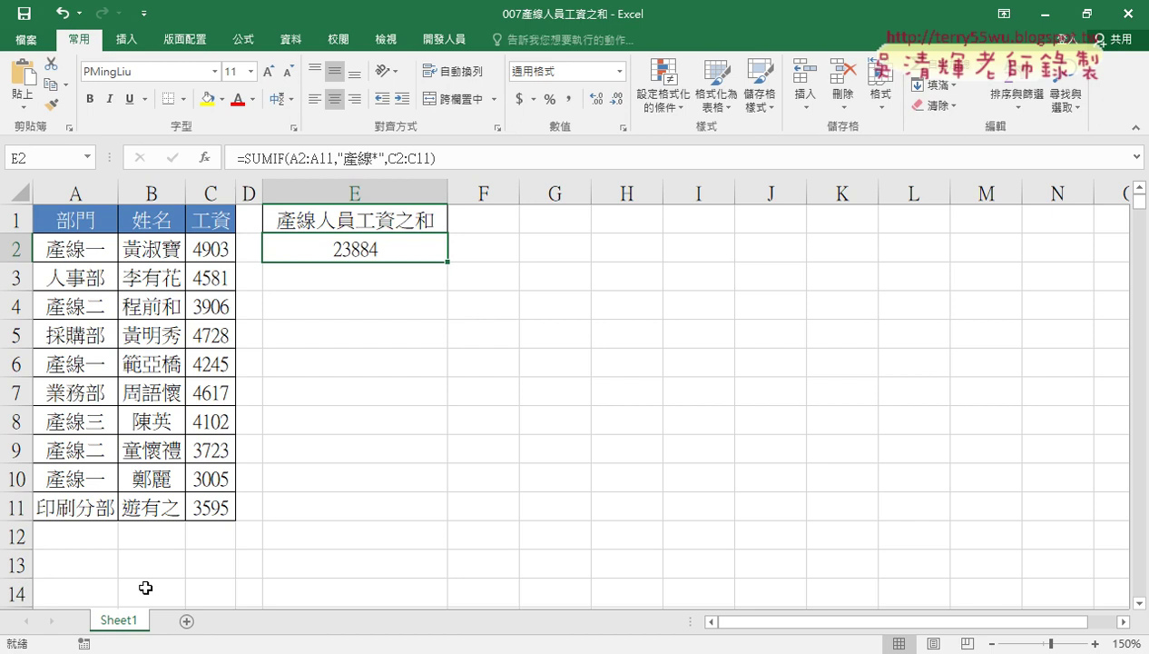
pyautogui.moveTo(135, 626); pyautogui.dragTo(171, 627)
pyautogui.moveTo(170, 625); pyautogui.dragTo(186, 625)
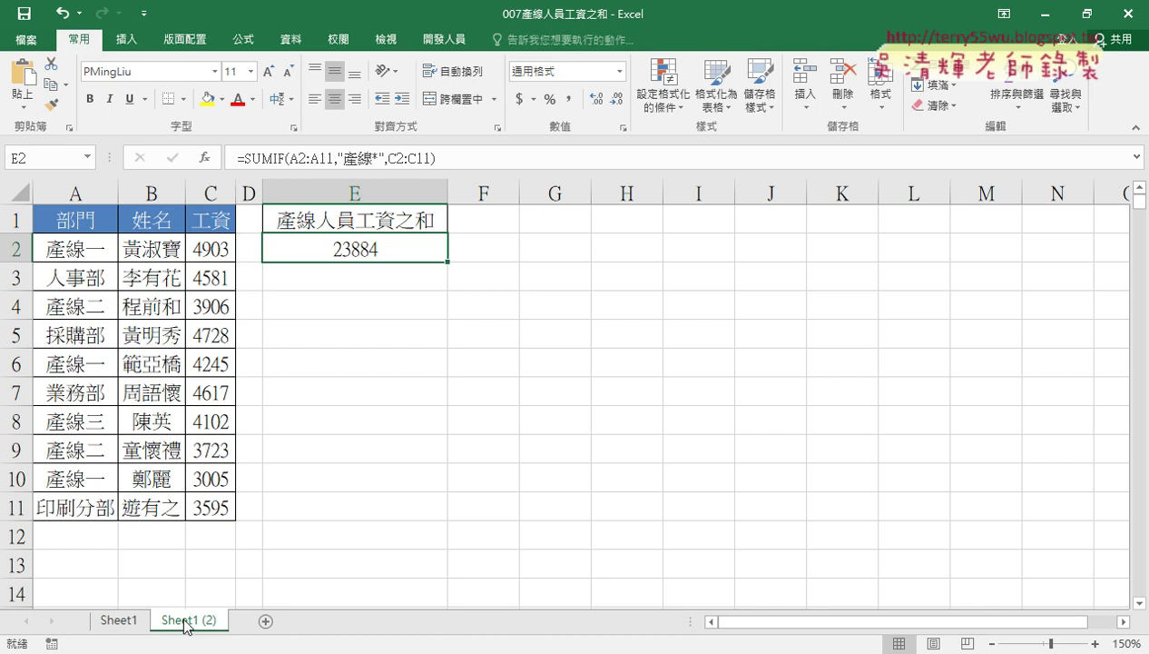
# - Rename the copied sheet to VBA and clear the formula from its E2
pyautogui.doubleClick(184, 622)
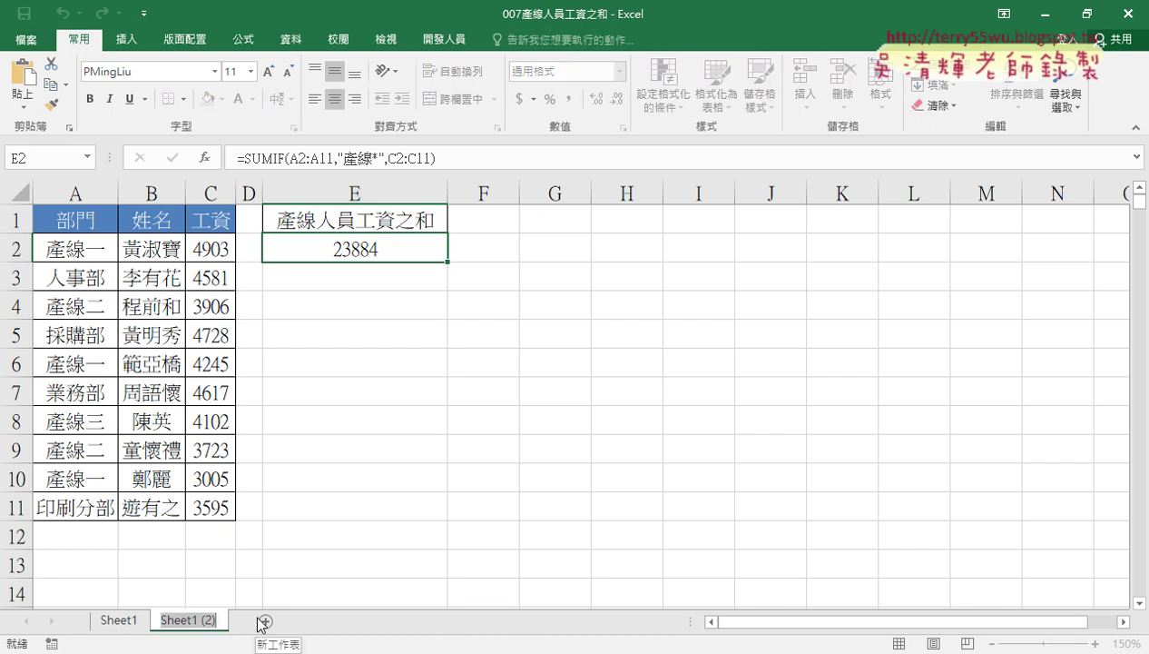
pyautogui.write('VBA')
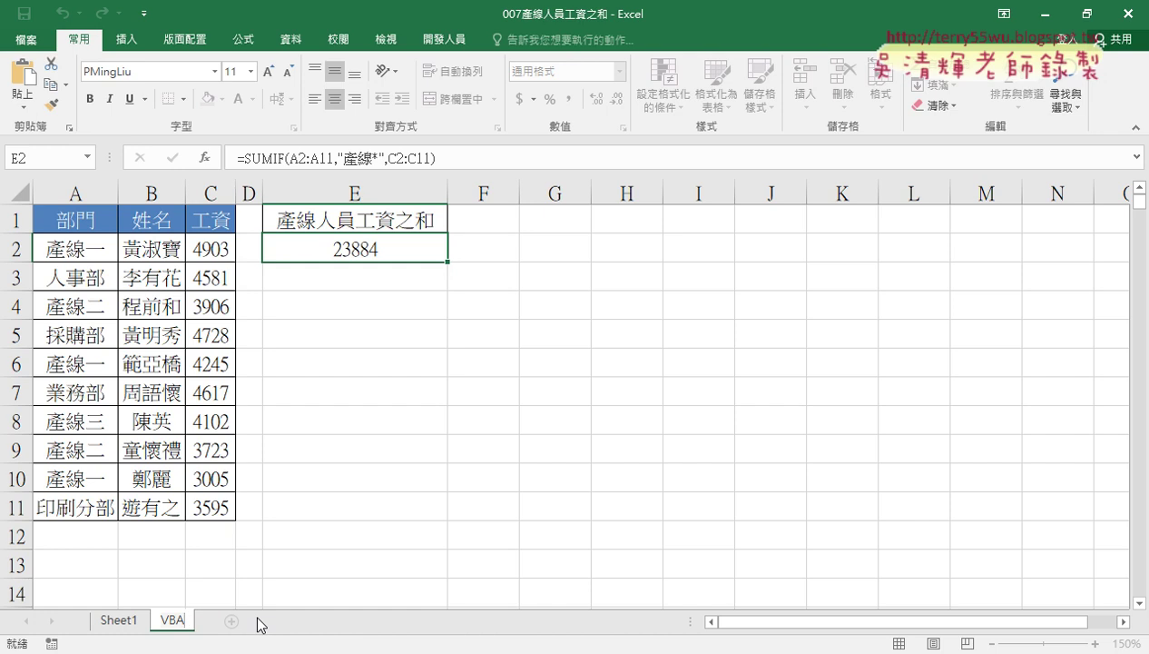
pyautogui.click(363, 251)
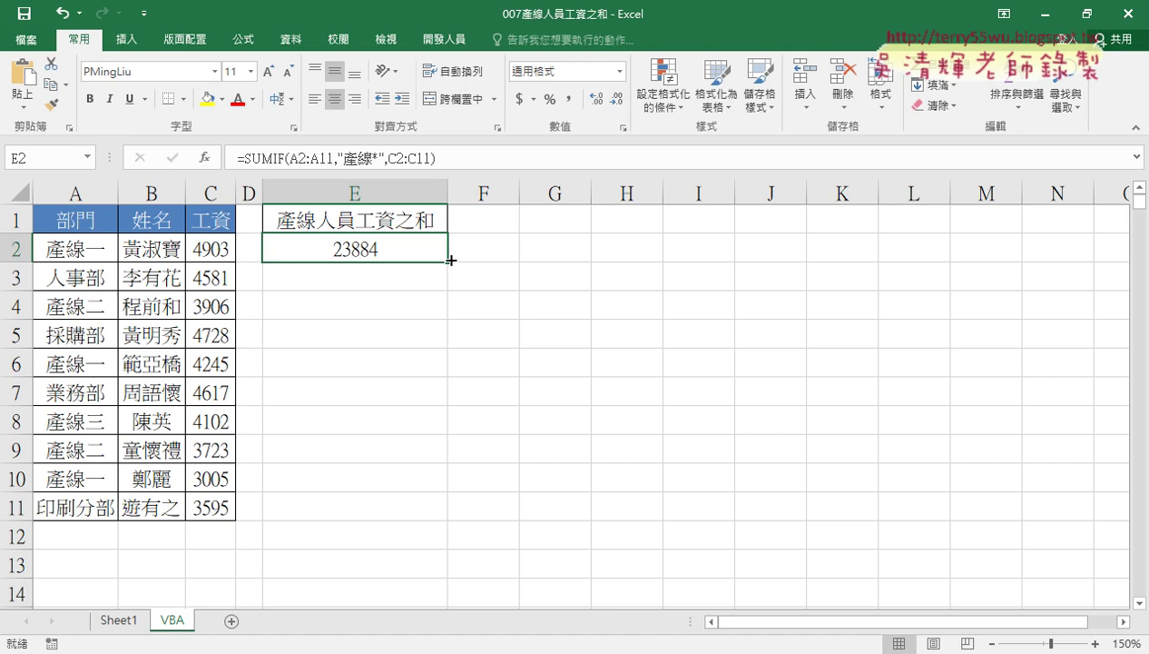
pyautogui.press('Delete')
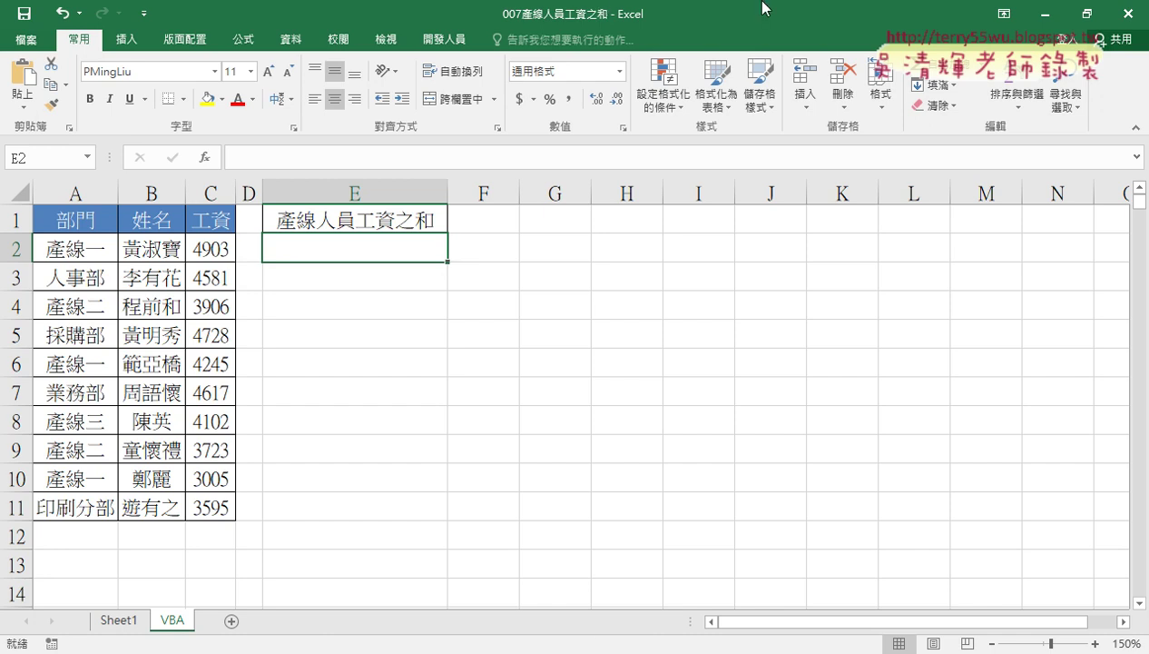
pyautogui.click(65, 243)
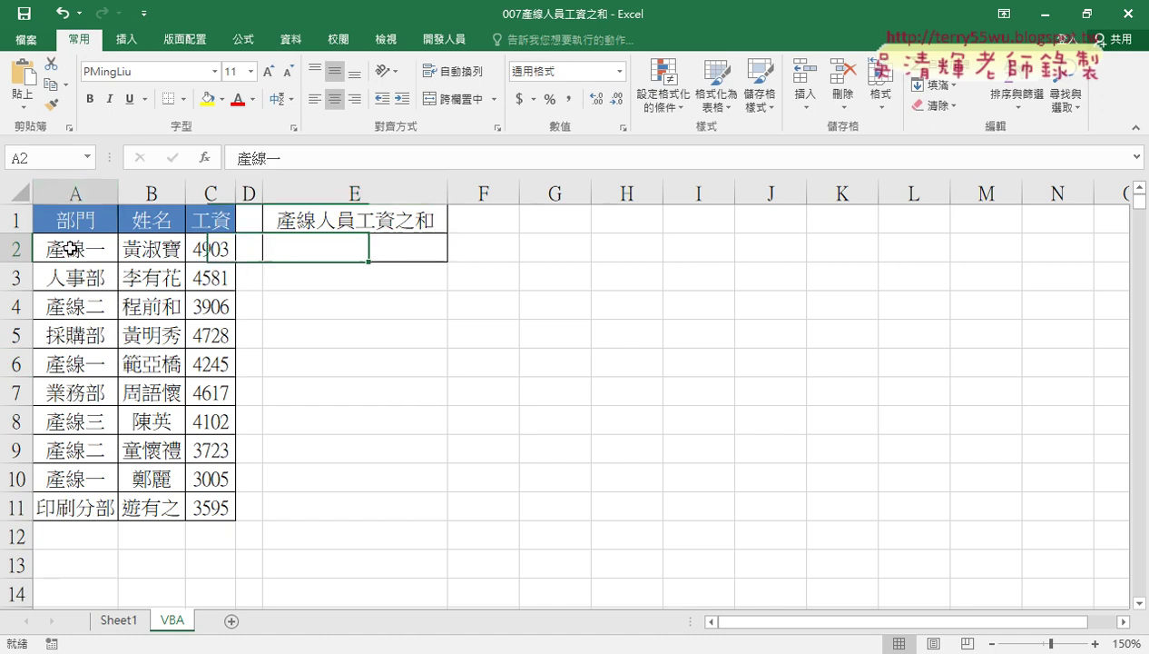
pyautogui.click(83, 183)
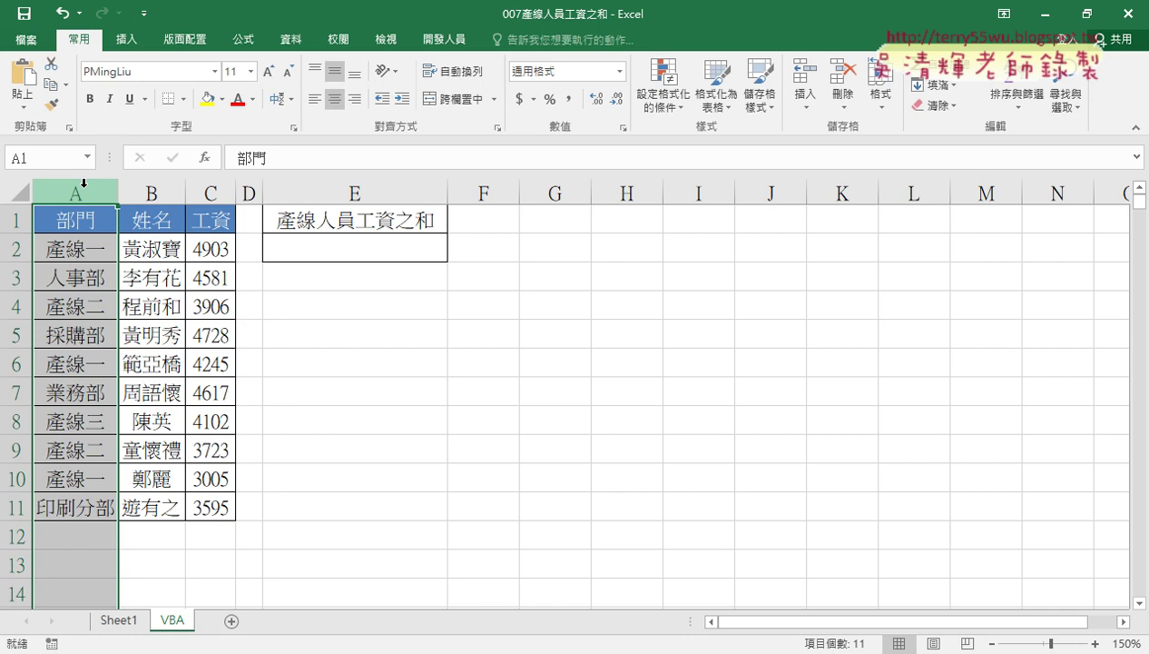
pyautogui.click(202, 183)
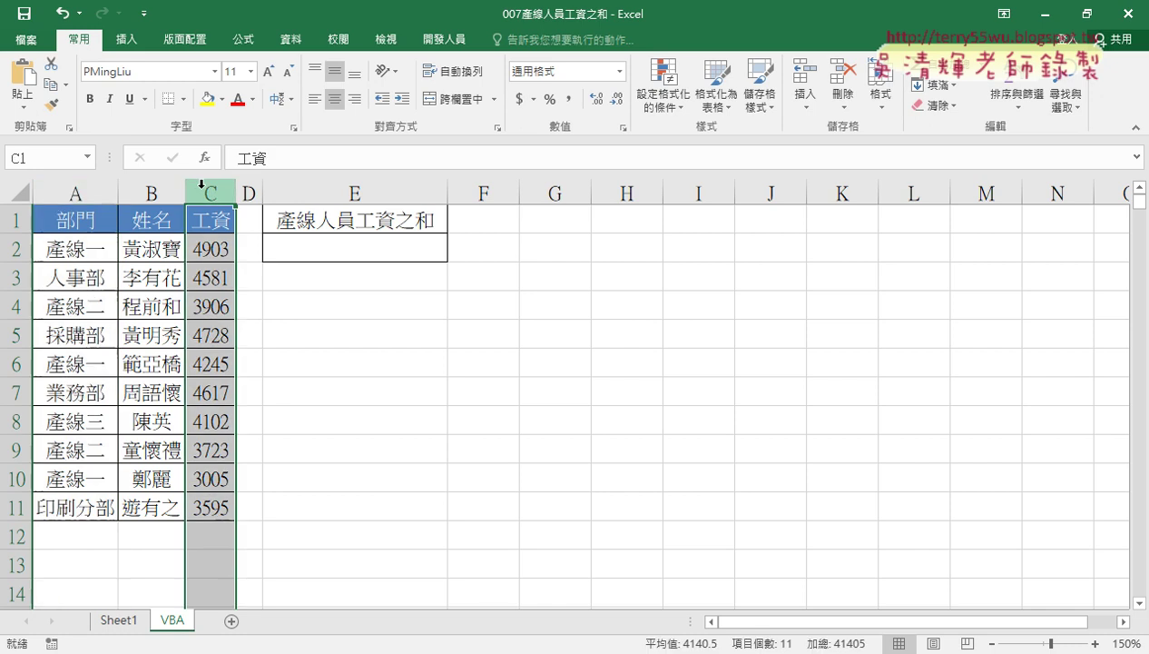